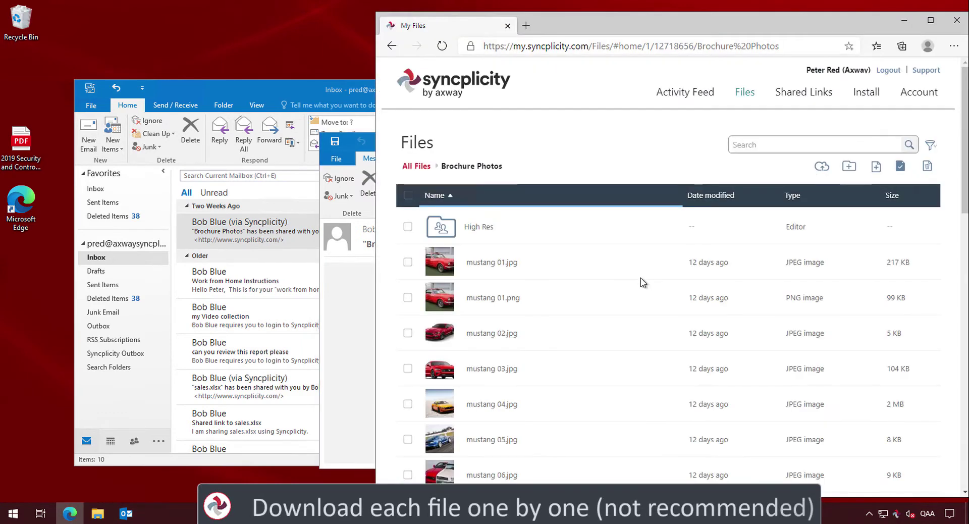
Download mustang 01.jpg, mustang 01.png, mustang 02.jpg and mustang 03.jpg individually from Syncplicity
left_click(97, 513)
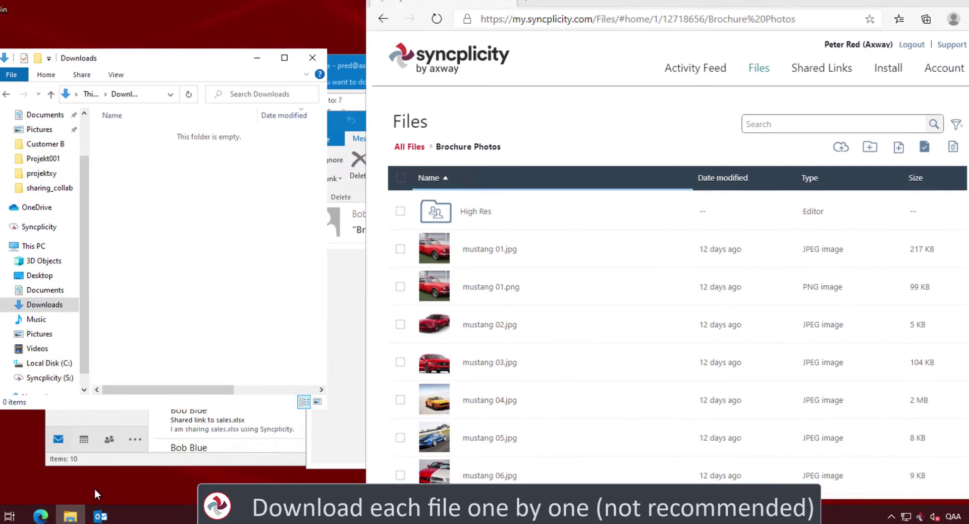
right_click(492, 251)
left_click(507, 261)
right_click(489, 281)
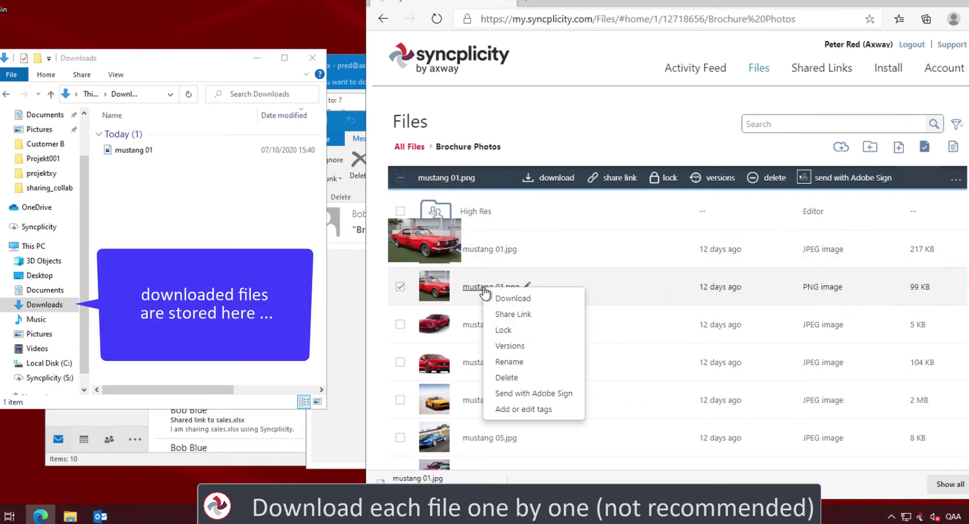
left_click(500, 296)
right_click(490, 326)
left_click(501, 338)
right_click(486, 363)
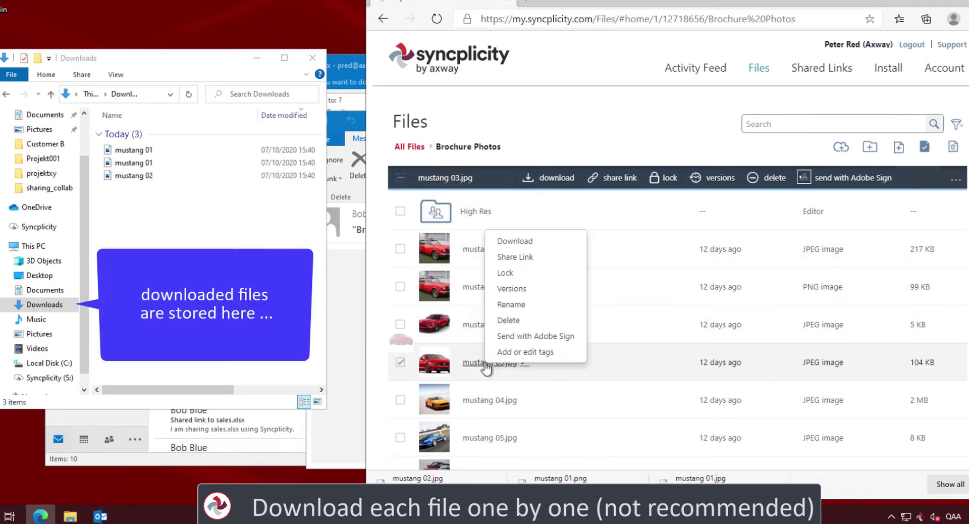
left_click(515, 240)
Download mustang 04.jpg through mustang 07.jpg individually
right_click(494, 403)
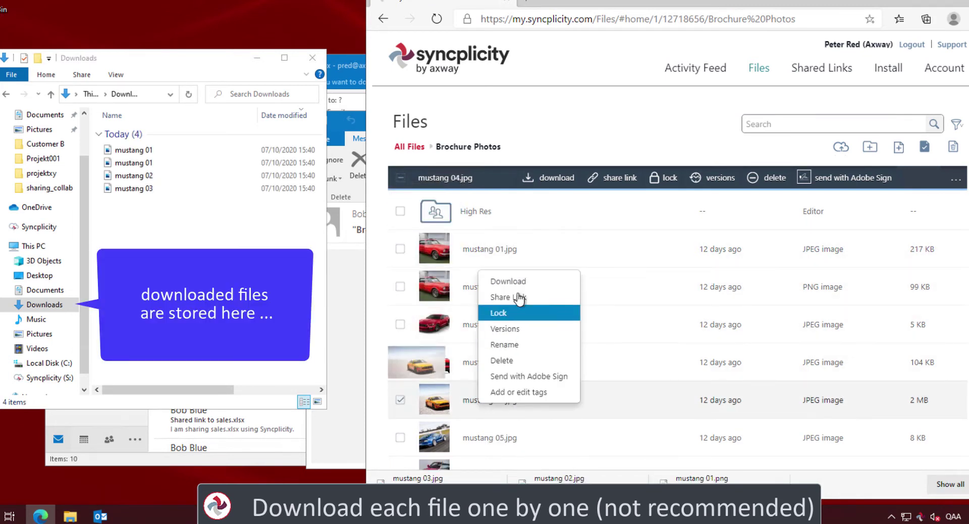
left_click(501, 279)
right_click(490, 438)
left_click(514, 317)
scroll(537, 353, "down", 2)
right_click(478, 409)
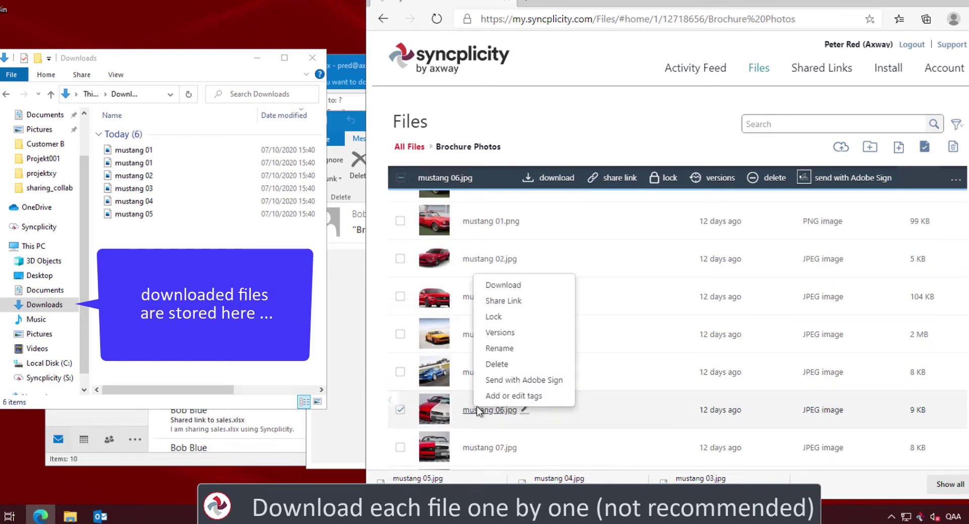
left_click(504, 286)
right_click(491, 446)
left_click(526, 329)
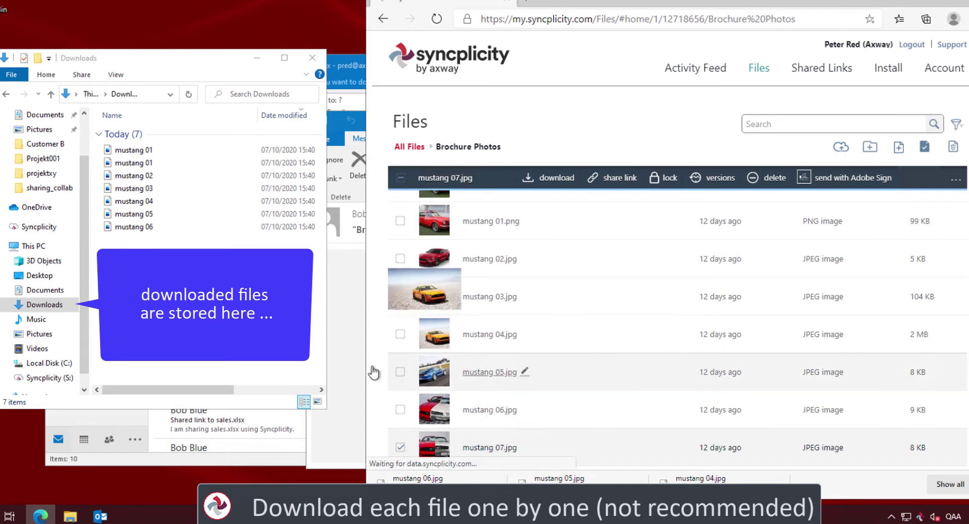
Move the eight downloaded mustang files into Pictures > Product Brochure
left_click(132, 150)
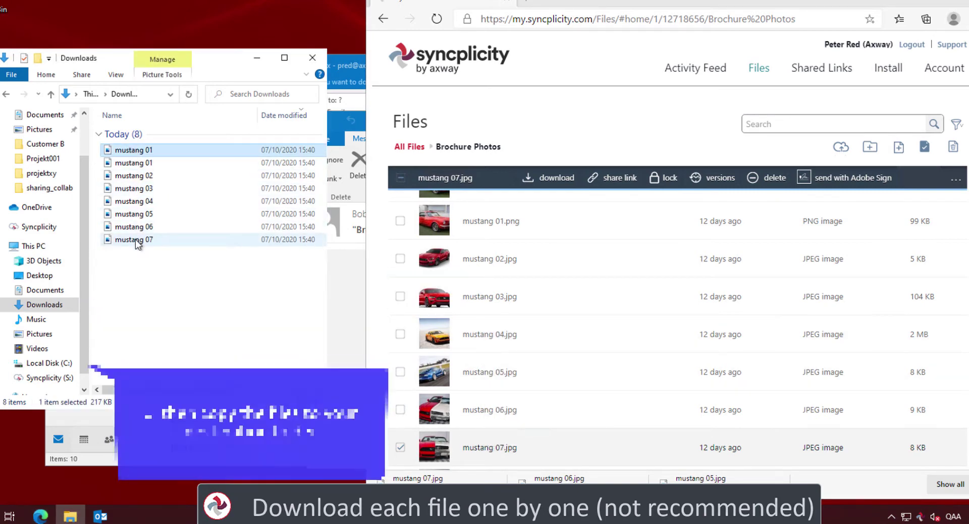
left_click(136, 240, "shift")
left_click_drag(121, 240, 51, 363)
left_click(50, 363)
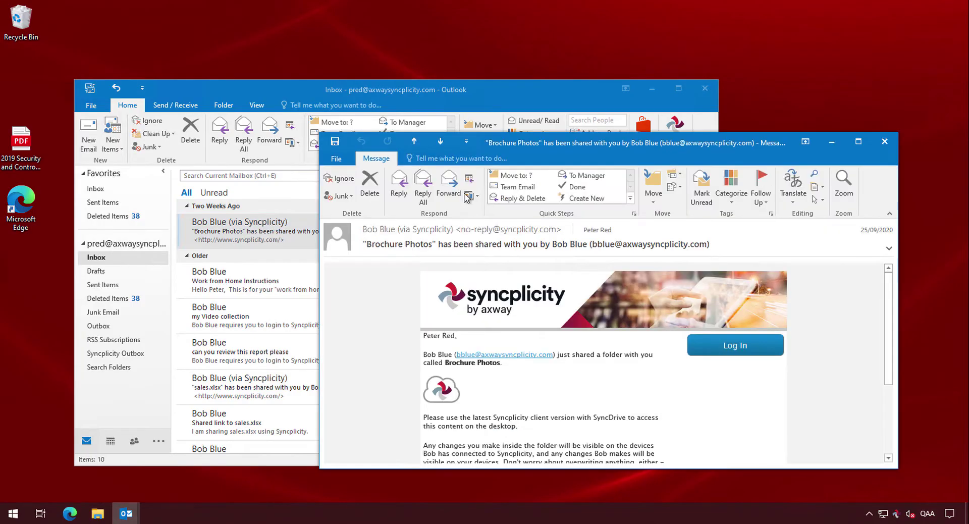
left_click(727, 345)
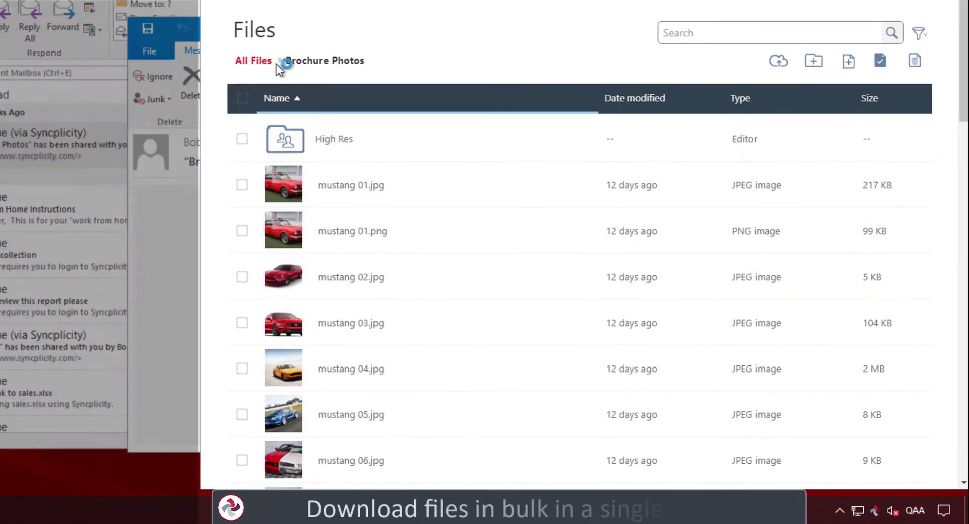
Tick Brochure Photos in All Files, request a bulk download, and save the ready zip package
left_click(277, 63)
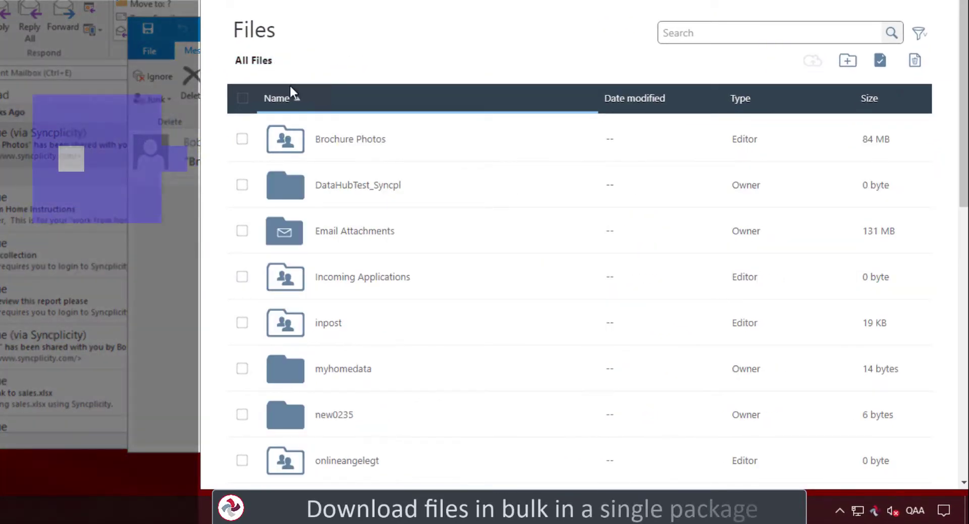
left_click(242, 139)
left_click(441, 101)
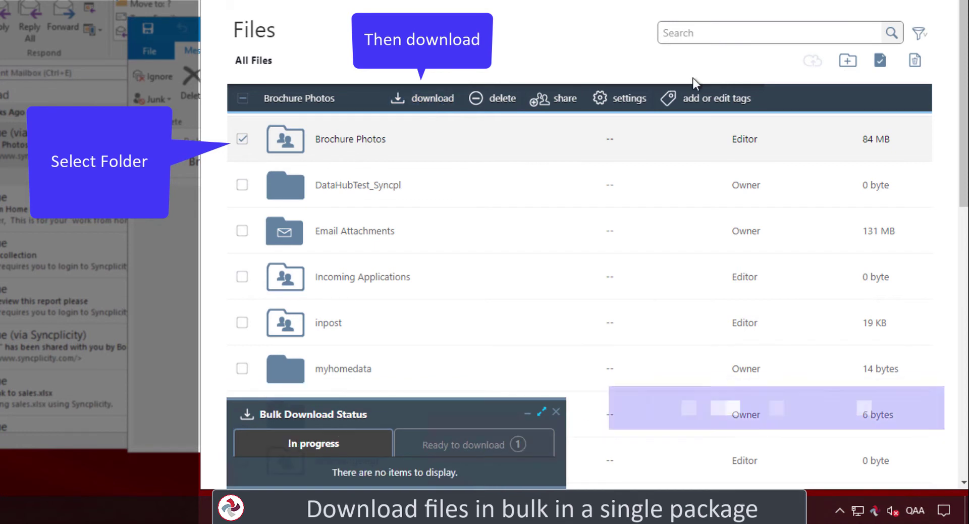
left_click(464, 443)
left_click(486, 470)
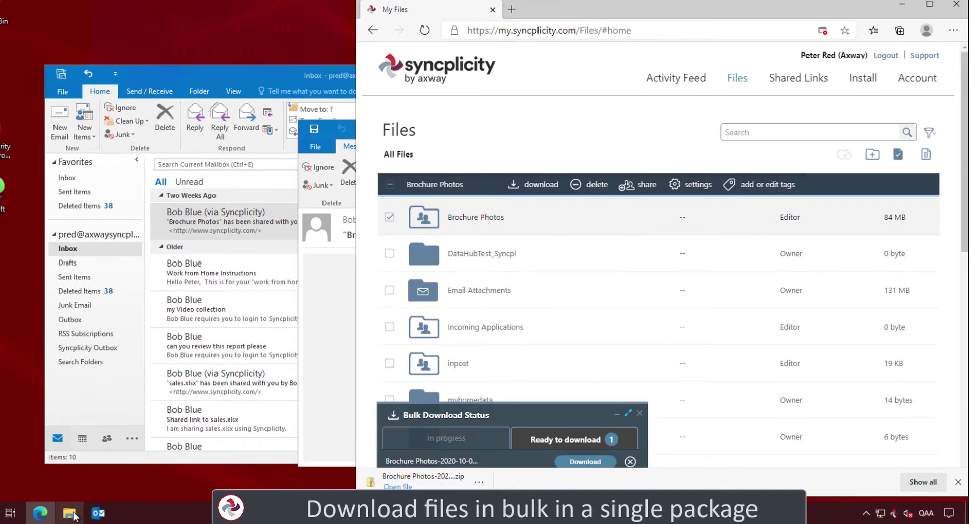
Extract the downloaded Brochure Photos zip from Downloads into Pictures\Brochure Photos
left_click(69, 514)
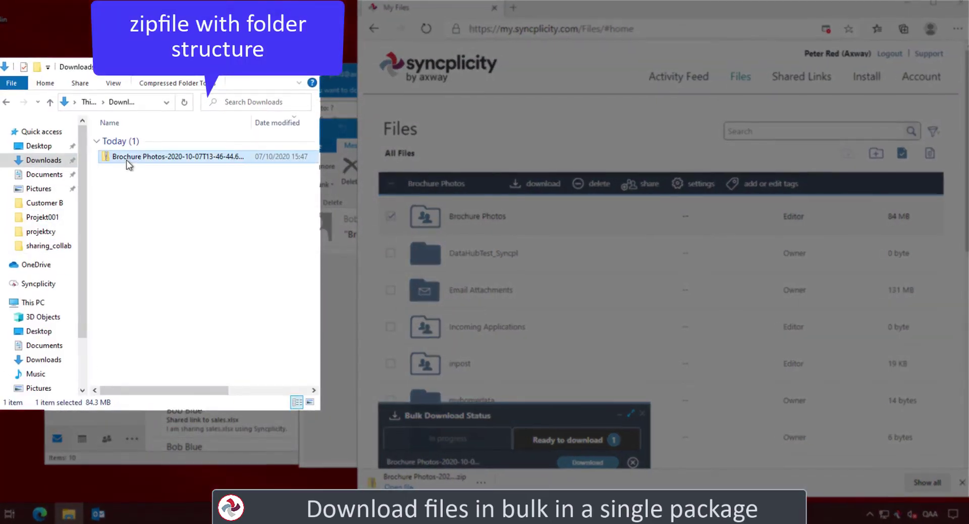
right_click(127, 164)
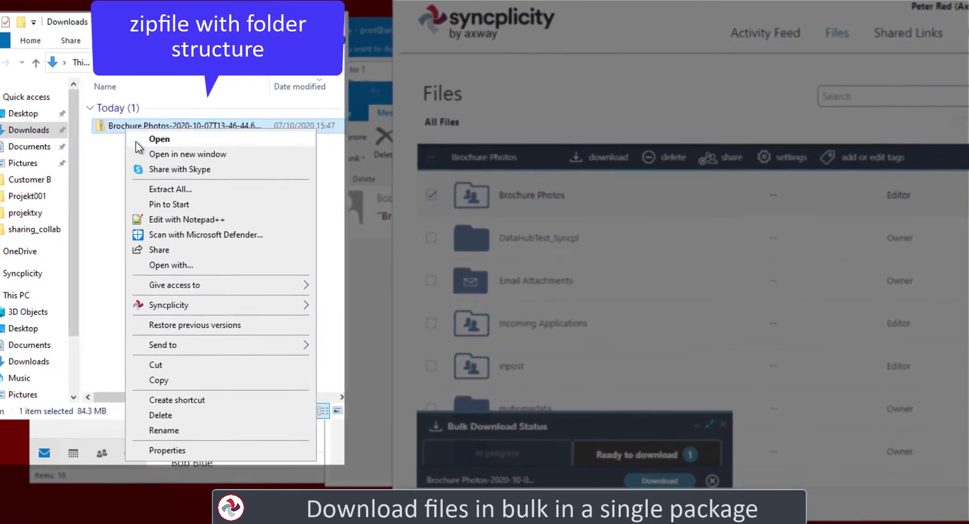
left_click(165, 185)
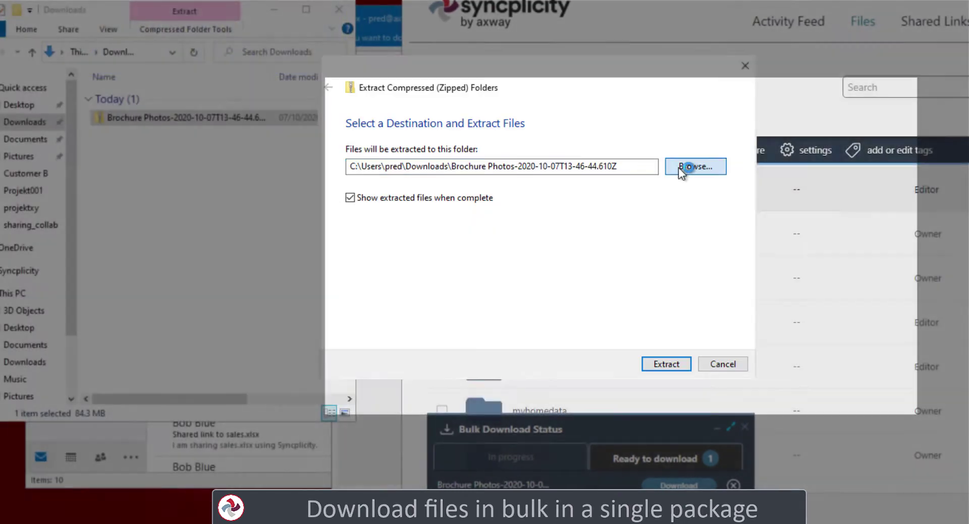
left_click(681, 168)
left_click(478, 210)
left_click(763, 398)
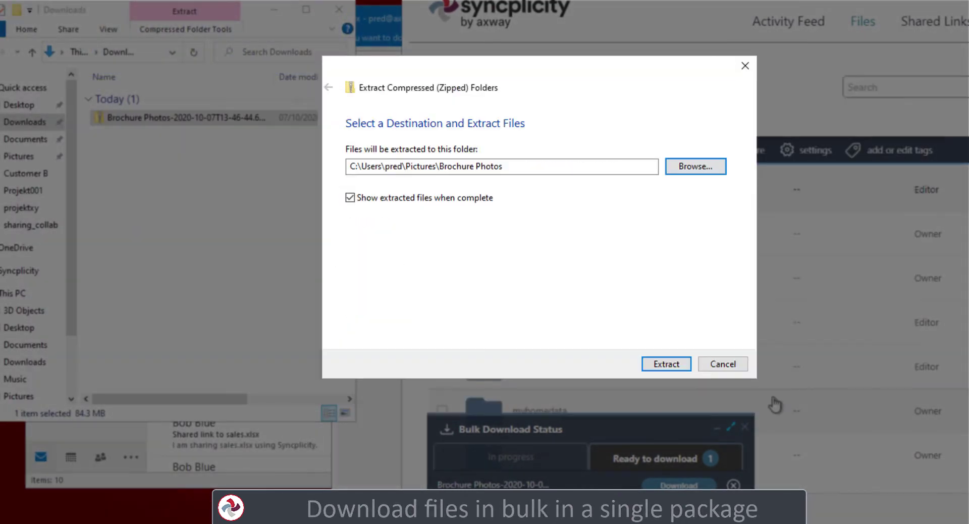
left_click(673, 362)
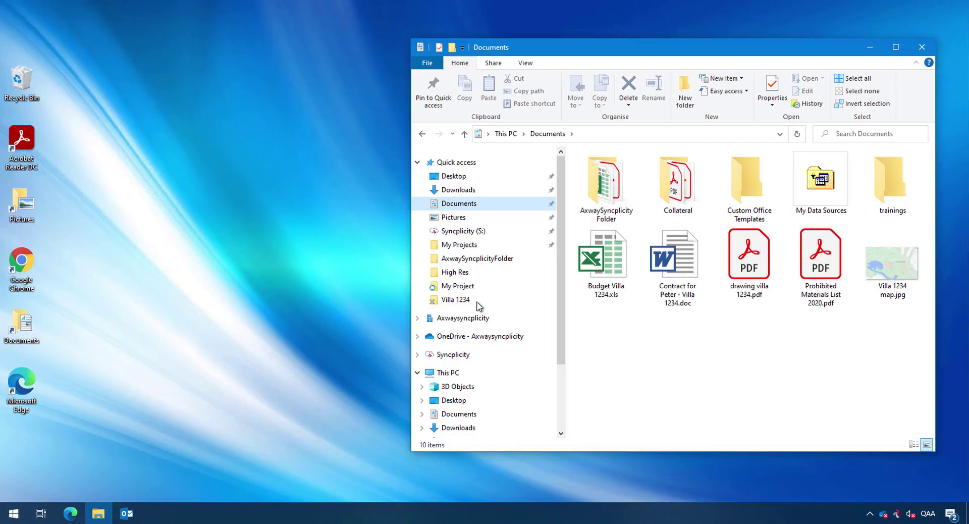
Create a new folder named Villa 1234 inside the Syncplicity folder and open it
left_click(444, 355)
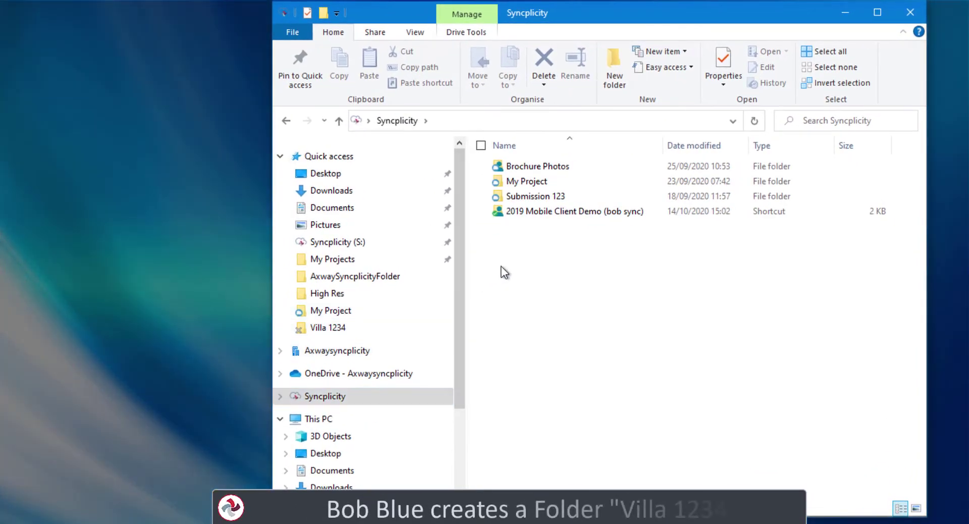
right_click(501, 267)
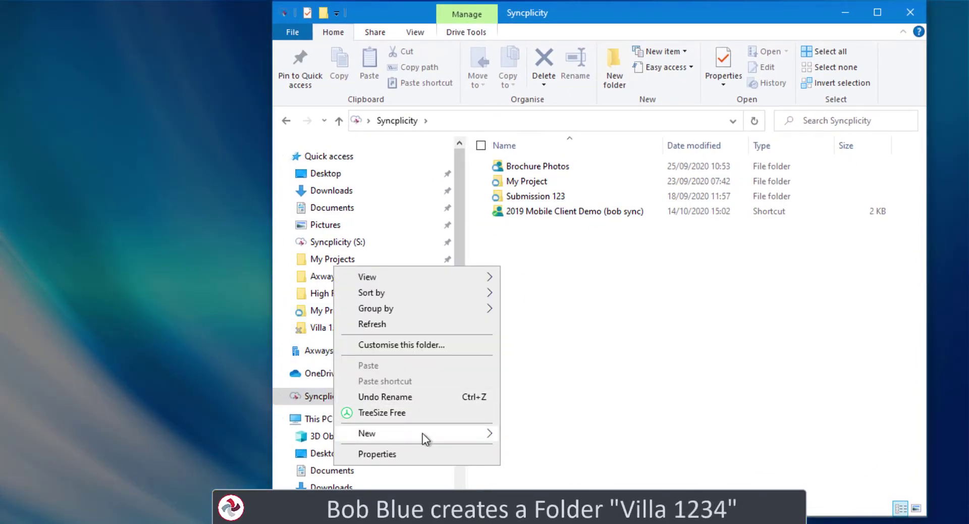
mouse_move(423, 433)
left_click(522, 434)
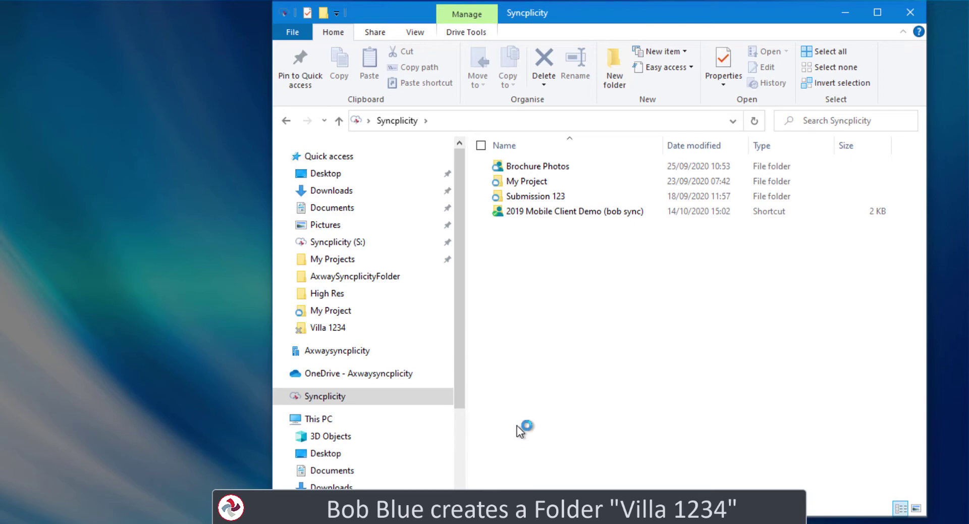
key("Return")
double_click(504, 226)
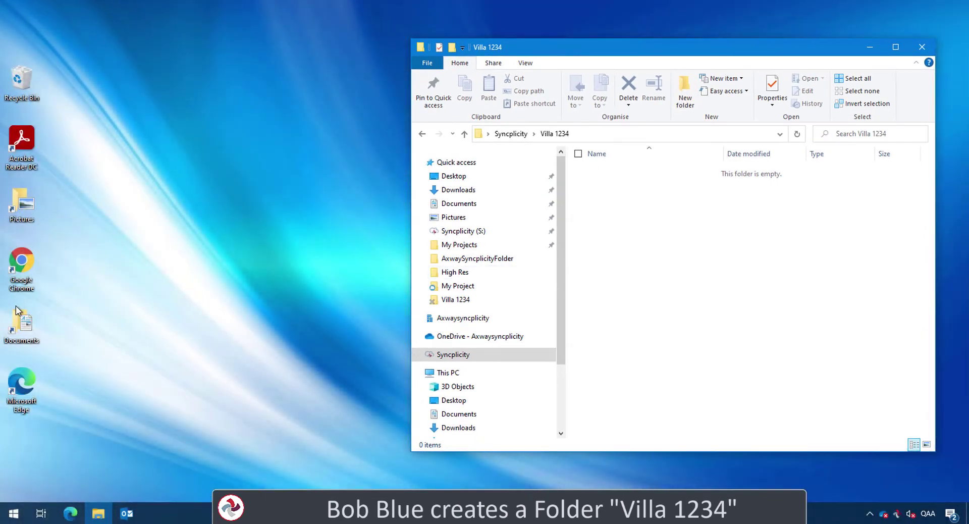
Copy the five Villa 1234 files from Documents into it and view them as large icons
double_click(19, 322)
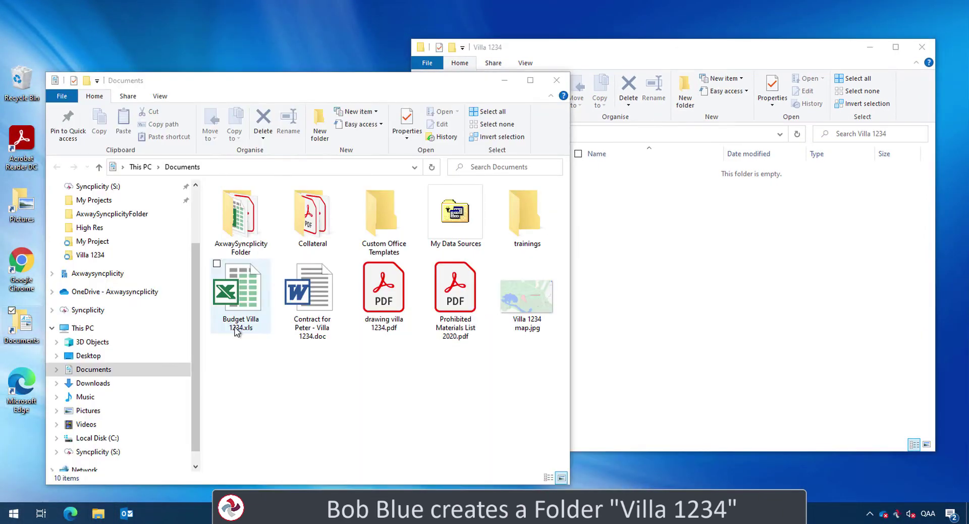
left_click_drag(233, 367, 649, 287)
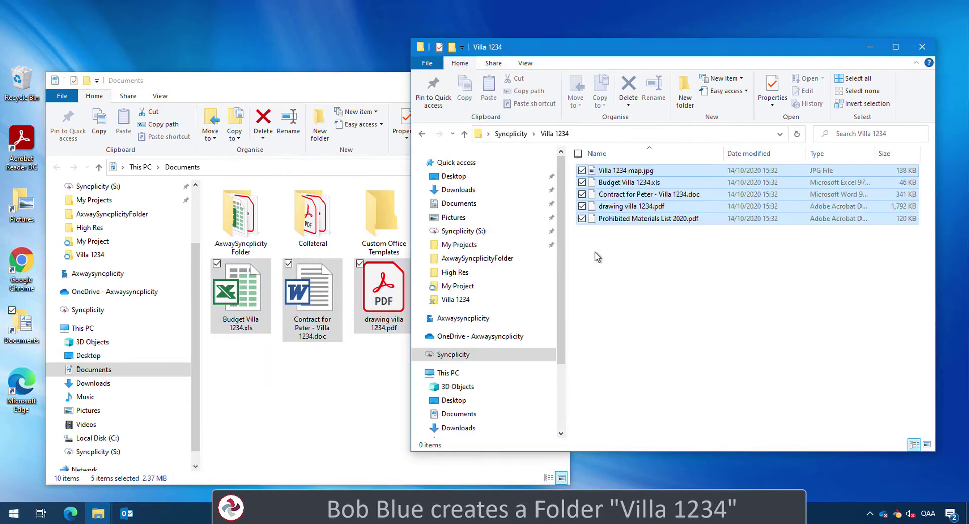
left_click(391, 96)
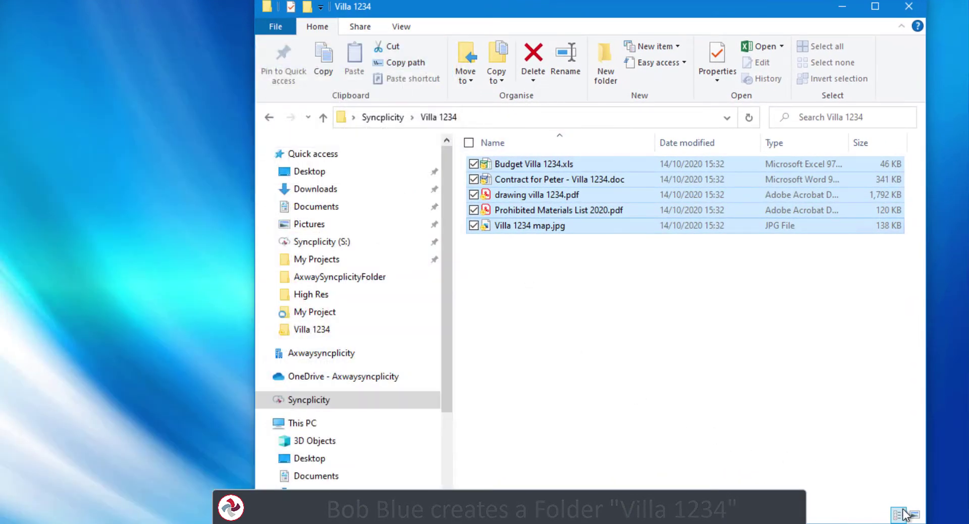
left_click(915, 514)
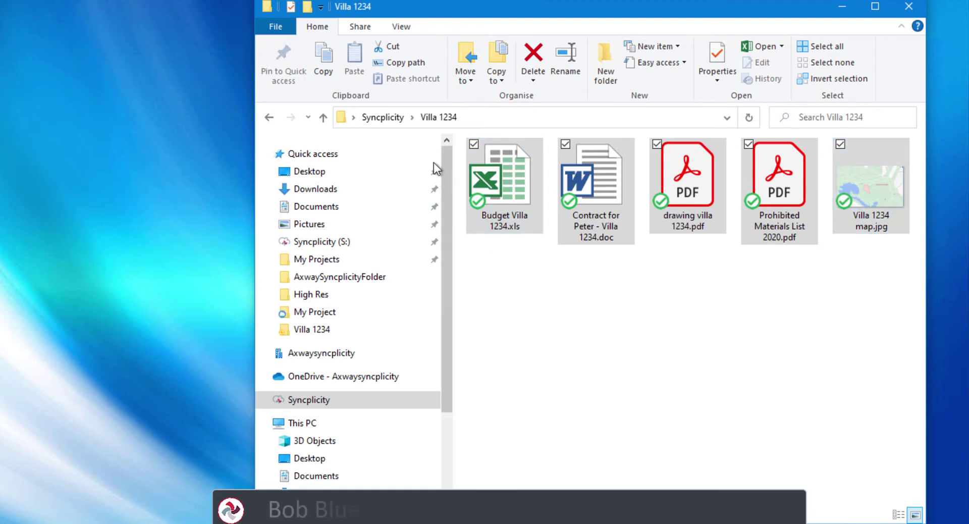
Share the Villa 1234 folder with the contractor's e-mail address
left_click(395, 116)
right_click(506, 213)
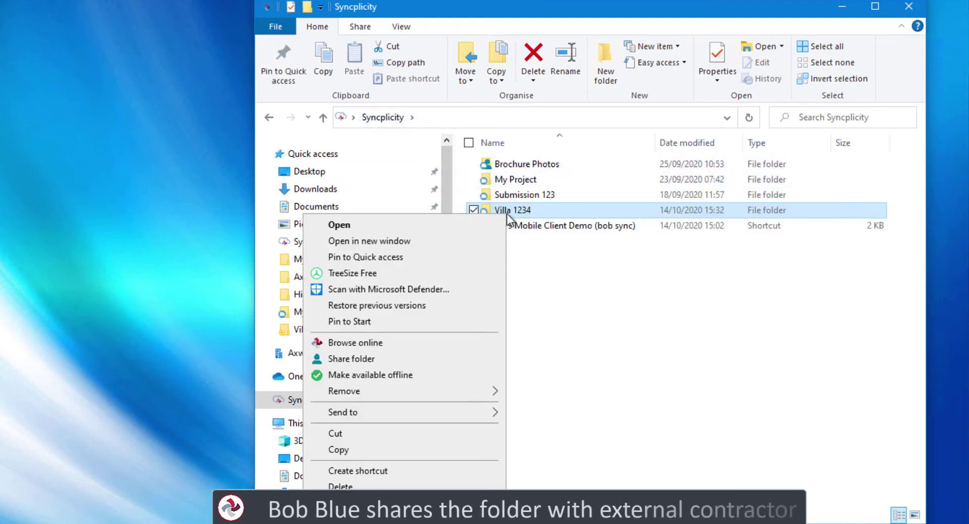
left_click(405, 361)
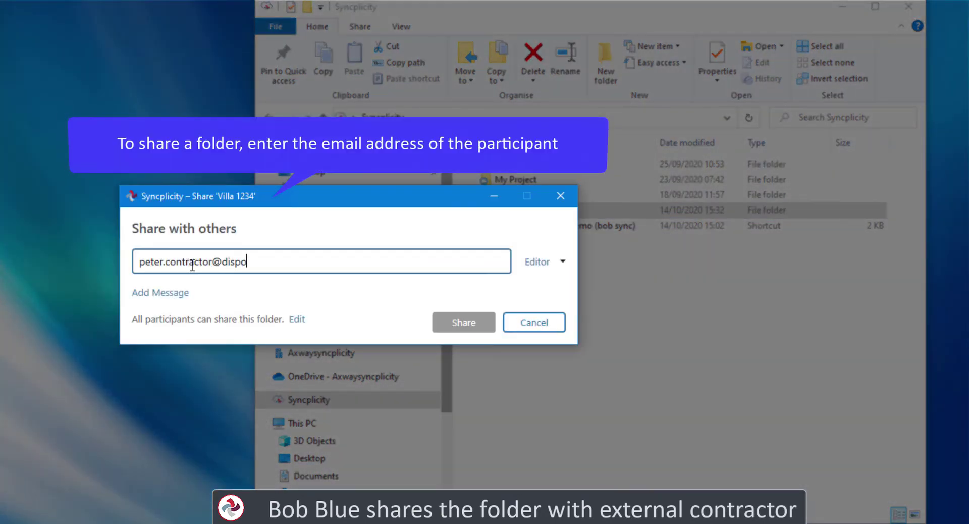
key("Return")
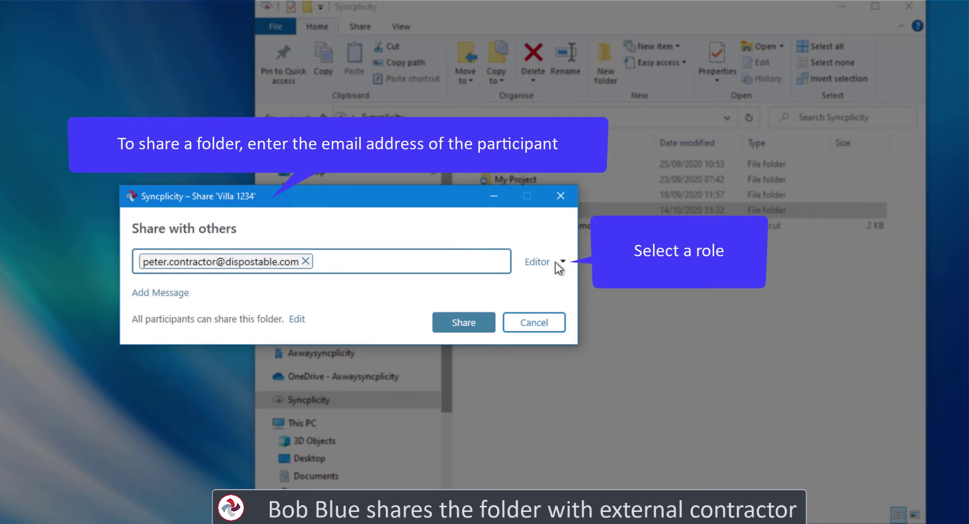
Change the contractor's role to Reader, add a welcome message, and send the invitation
left_click(560, 262)
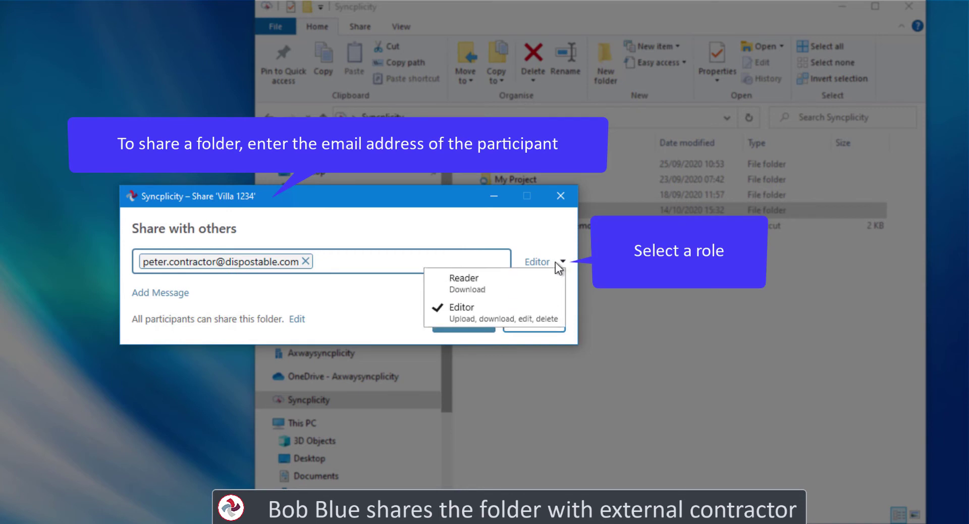
left_click(465, 283)
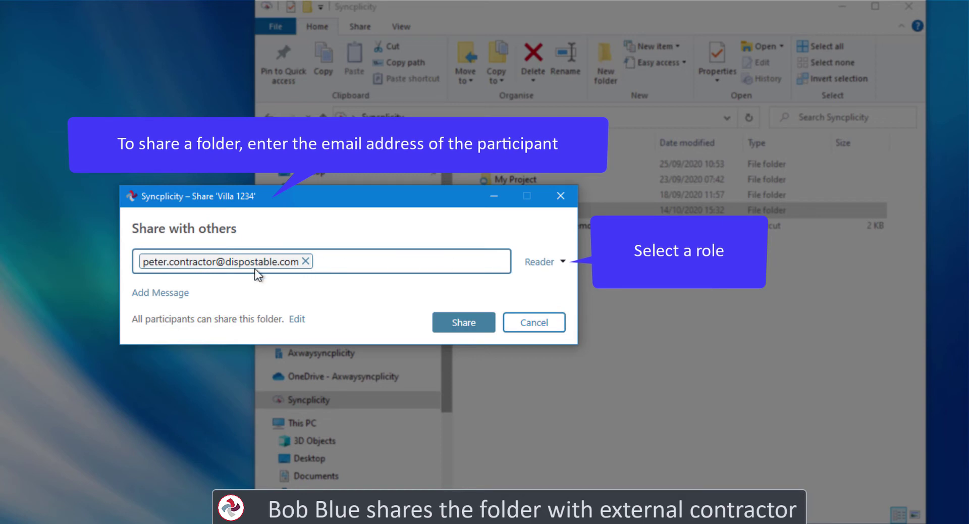
left_click(169, 293)
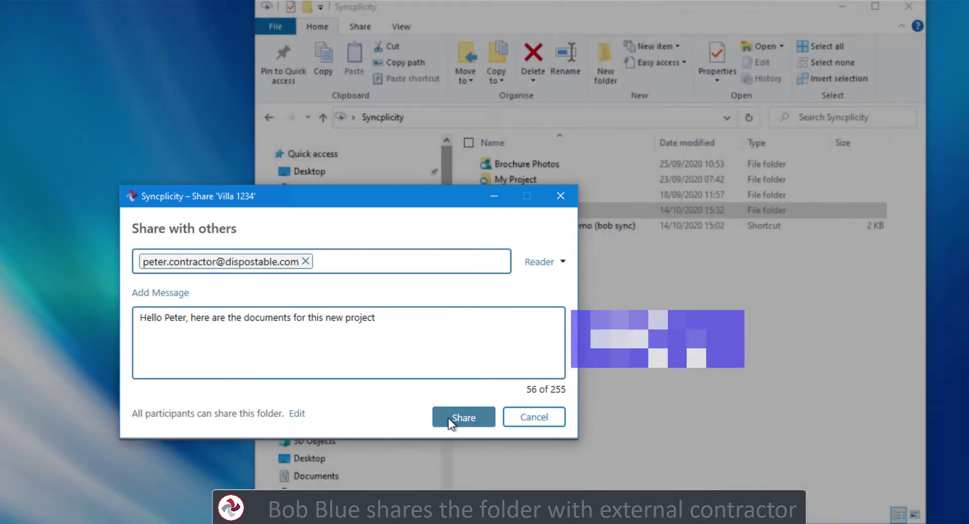
left_click(448, 418)
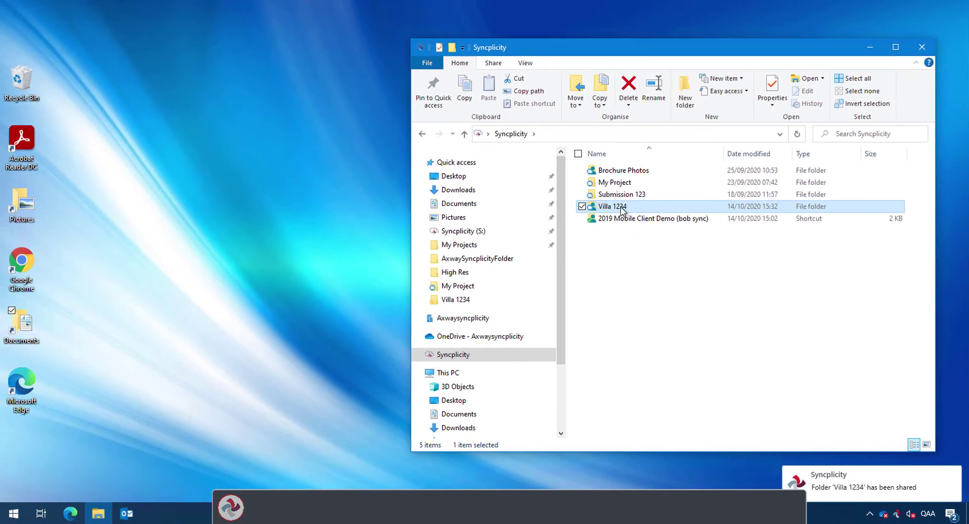
Copy the six groundwork photos from Pictures > Camera Roll into Villa 1234 and check sync status
double_click(620, 206)
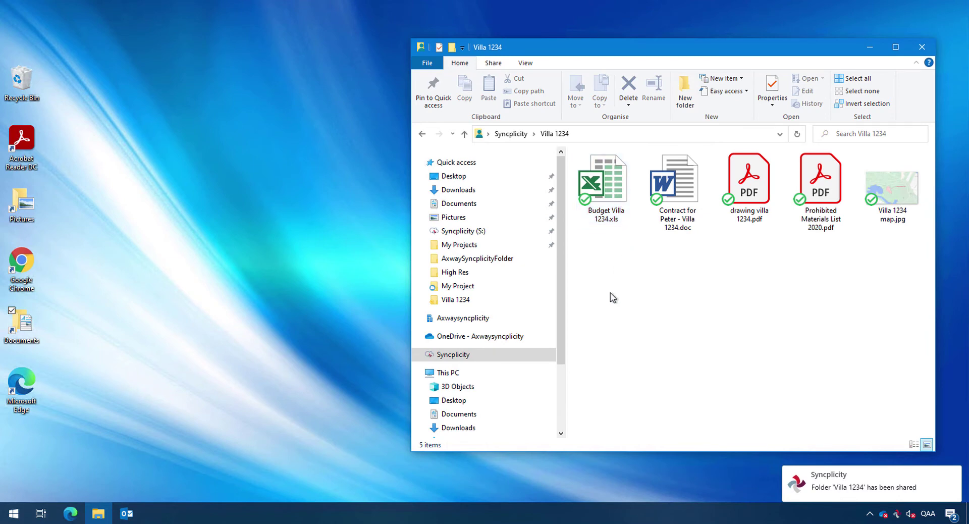
double_click(16, 208)
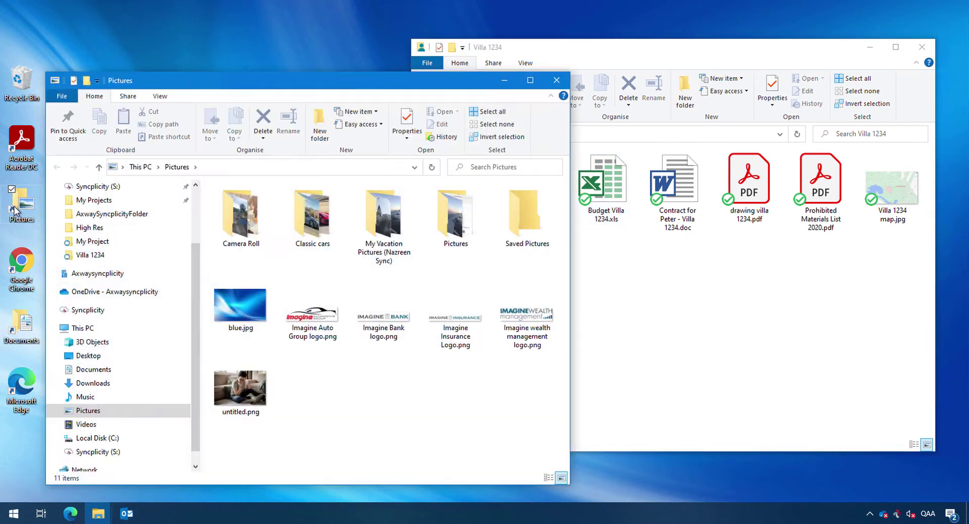
double_click(240, 213)
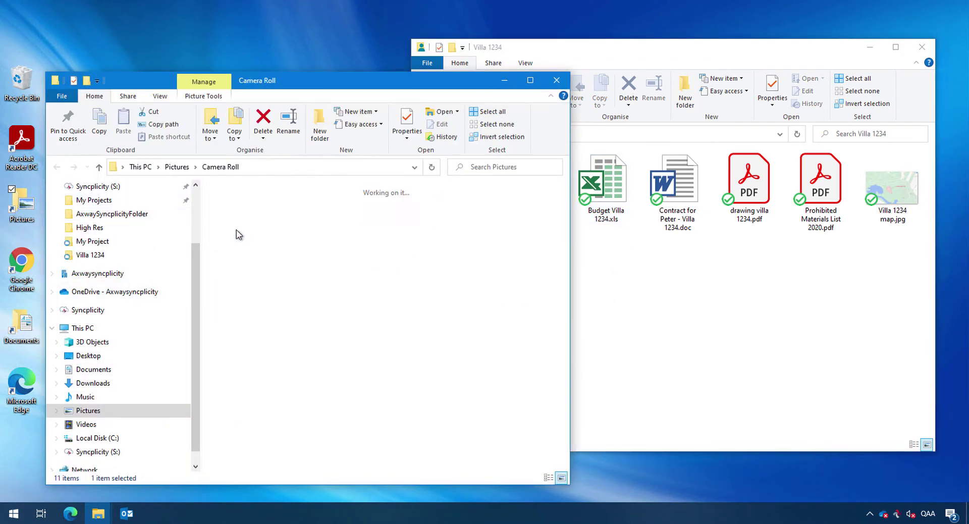
left_click_drag(240, 387, 535, 194)
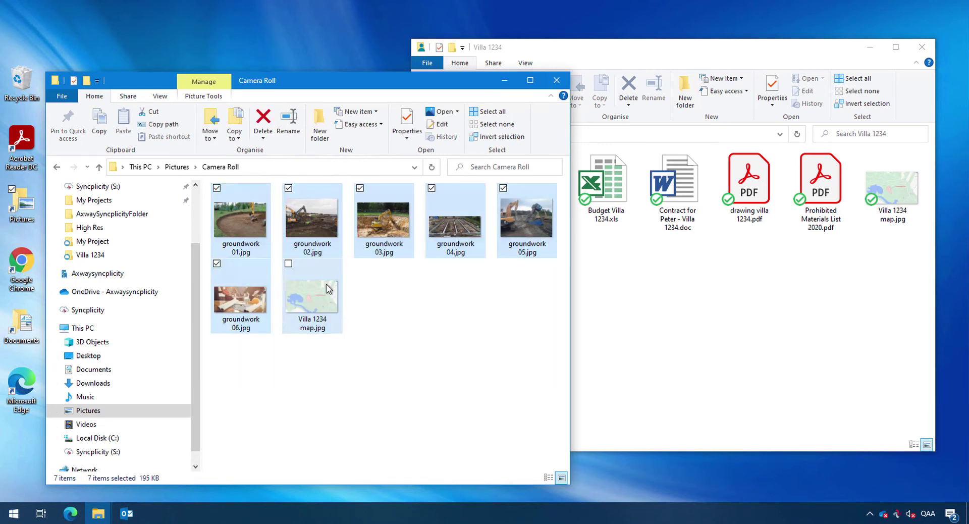
left_click_drag(382, 237, 666, 345)
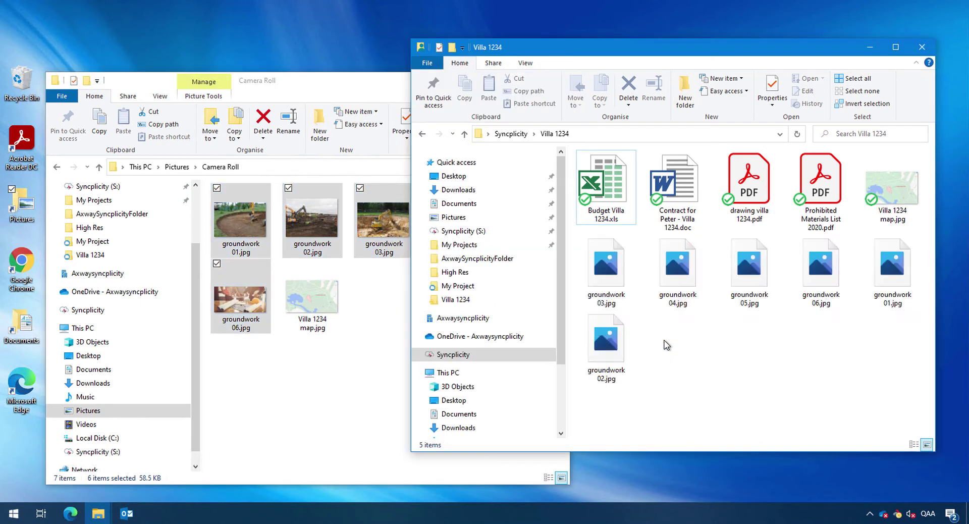
left_click(895, 514)
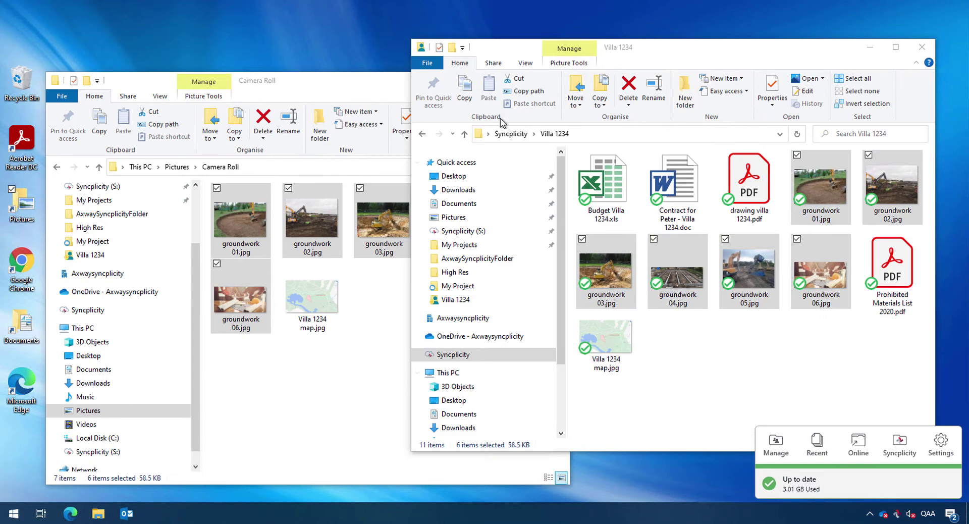
left_click(374, 82)
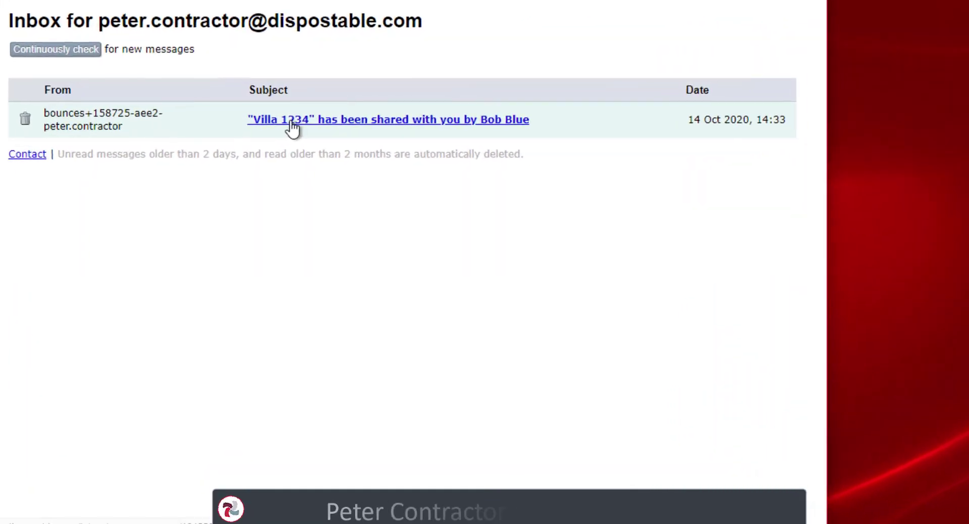
Open the 'Villa 1234 has been shared with you' email, read the message, and follow Open Folder
left_click(291, 129)
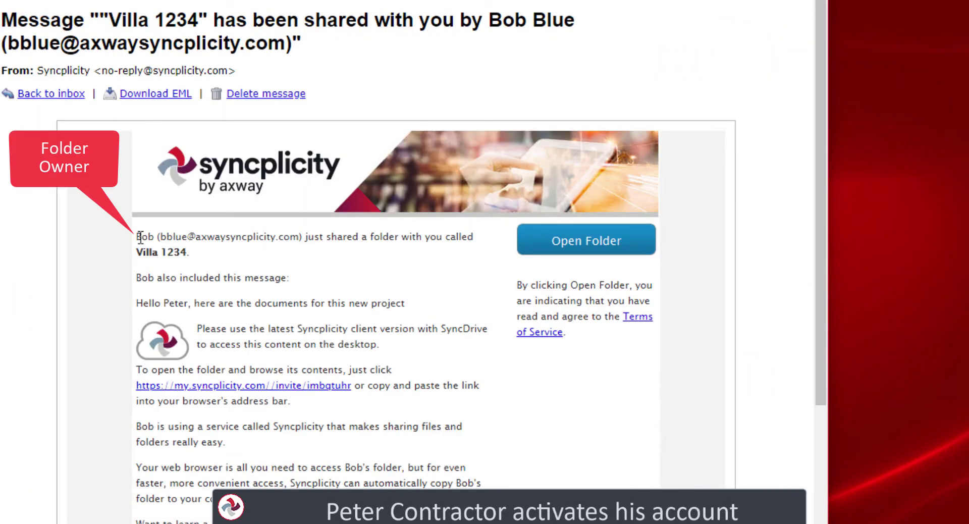
left_click_drag(269, 239, 458, 239)
left_click(188, 253)
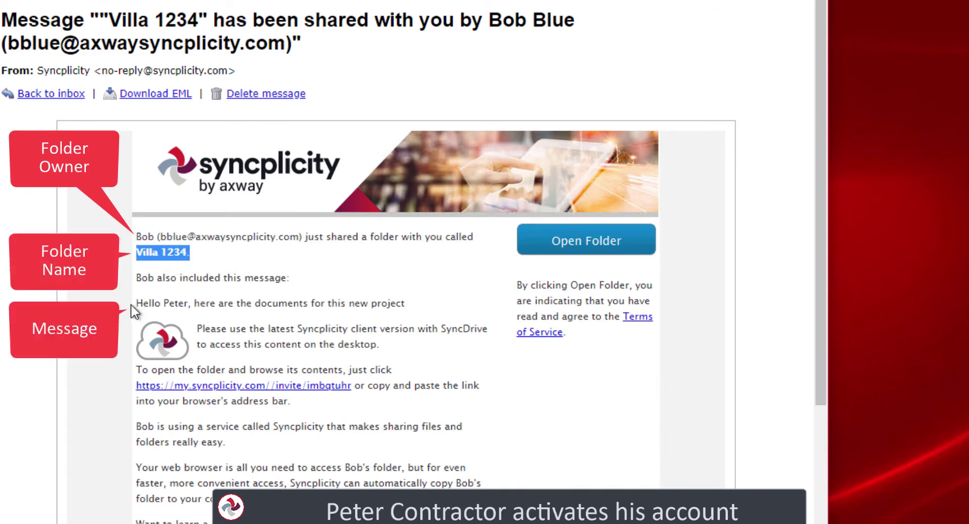
left_click_drag(137, 303, 187, 304)
left_click_drag(245, 305, 413, 322)
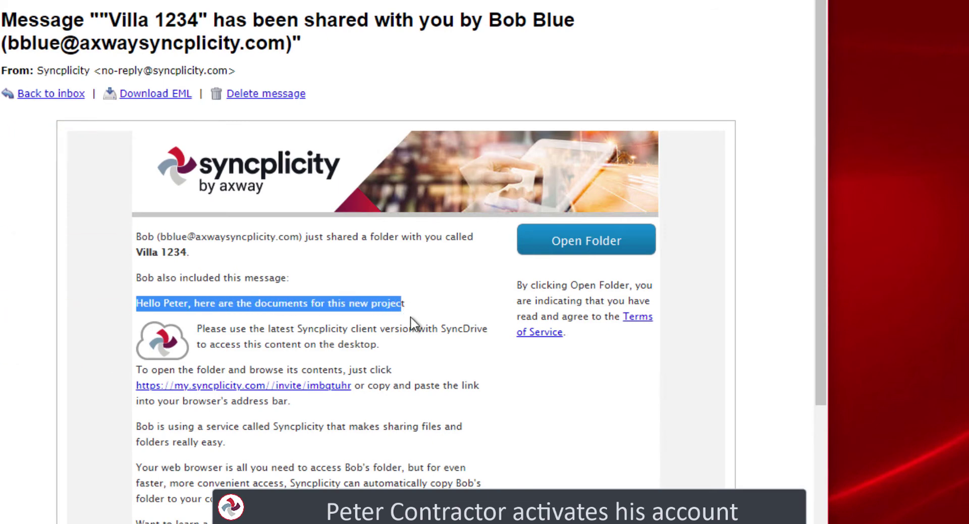
scroll(413, 322, "down", 2)
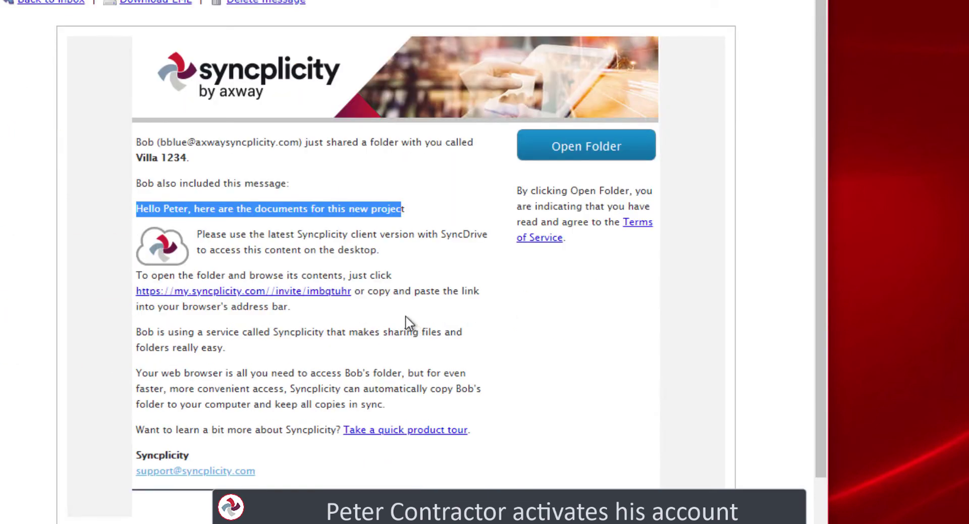
left_click_drag(138, 278, 342, 281)
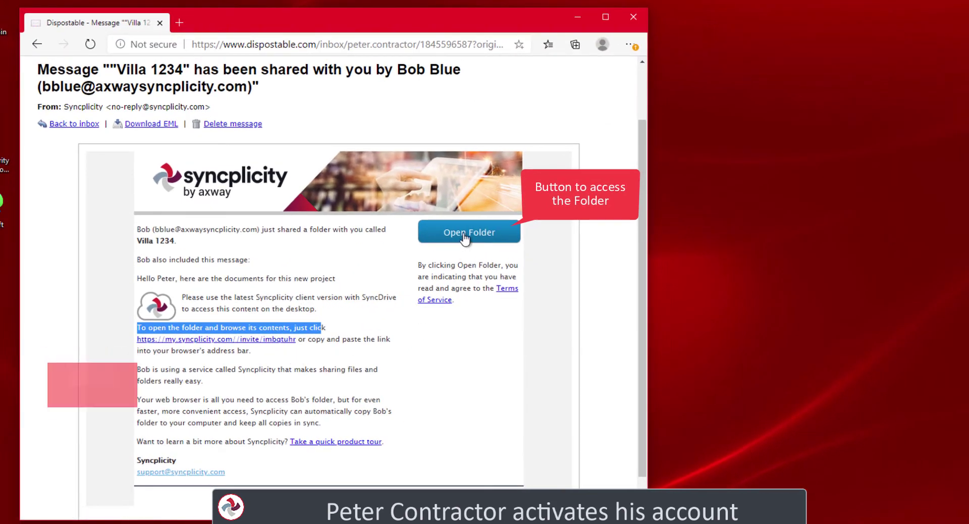
left_click(465, 235)
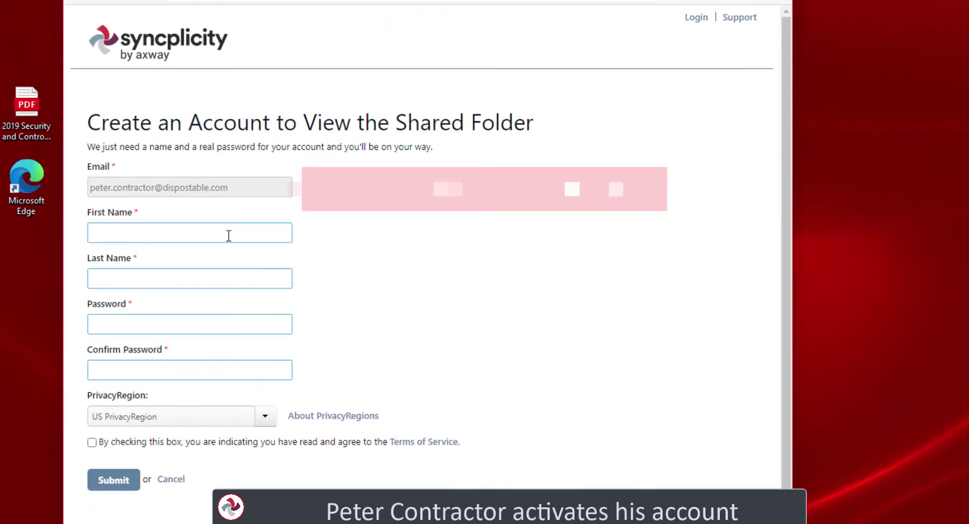
Enter the contractor's name and password twice, keep US PrivacyRegion, accept the terms, and submit
left_click(197, 230)
type("Peter")
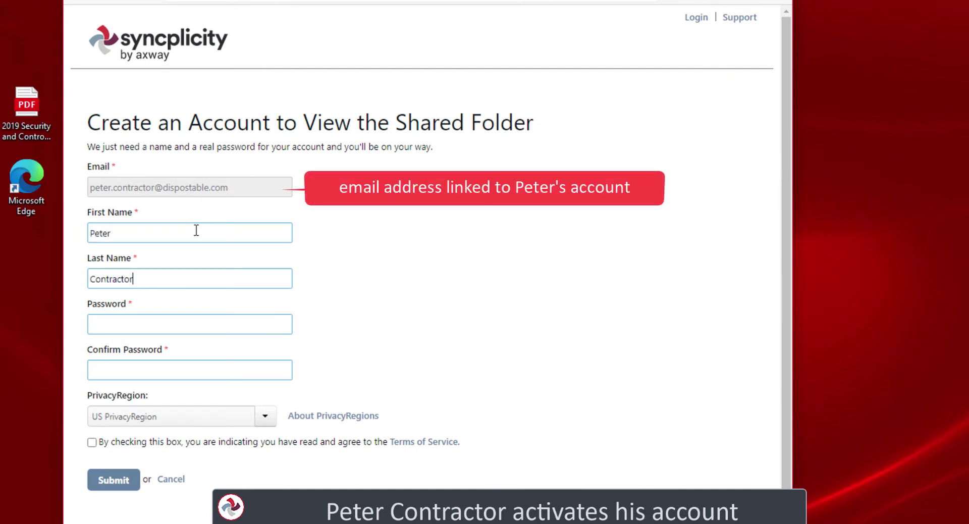
key("Tab")
type("P")
key("Tab")
type("••")
left_click(263, 418)
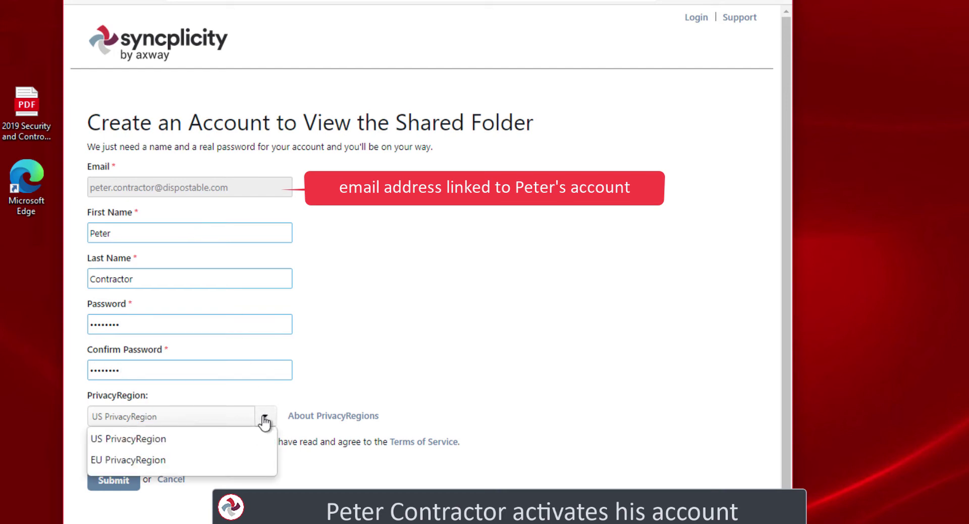
left_click(174, 447)
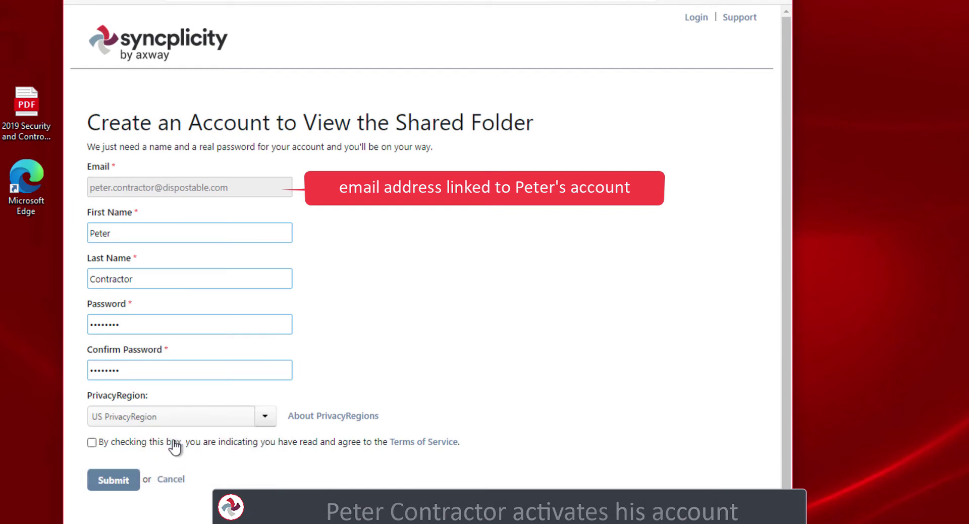
left_click(91, 443)
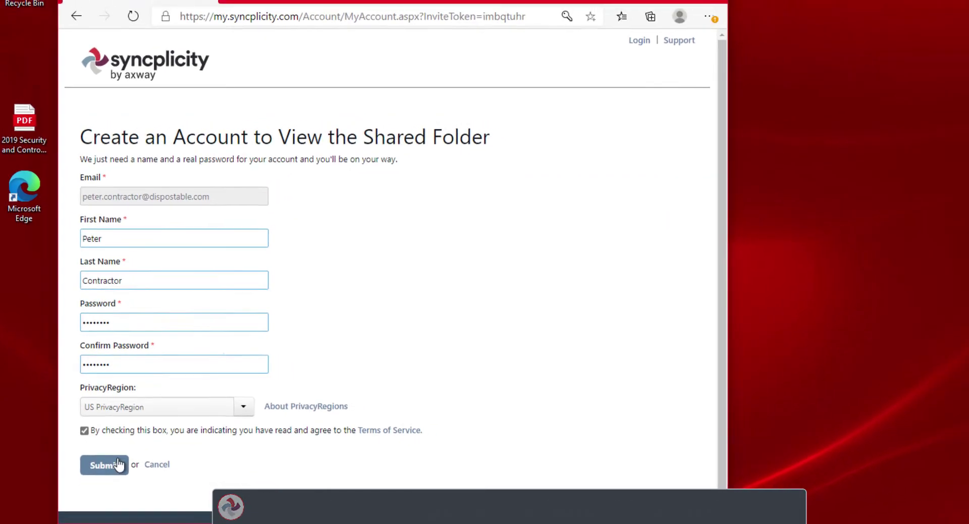
left_click(116, 467)
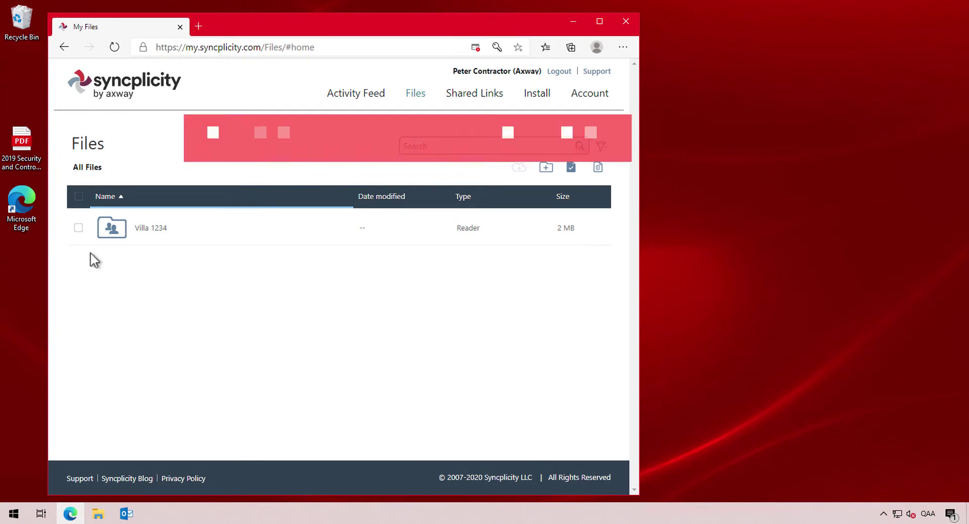
In Villa 1234, bulk-download Budget Villa 1234.xls, the contract, the drawing PDF and Prohibited Materials List 2020.pdf
left_click(78, 228)
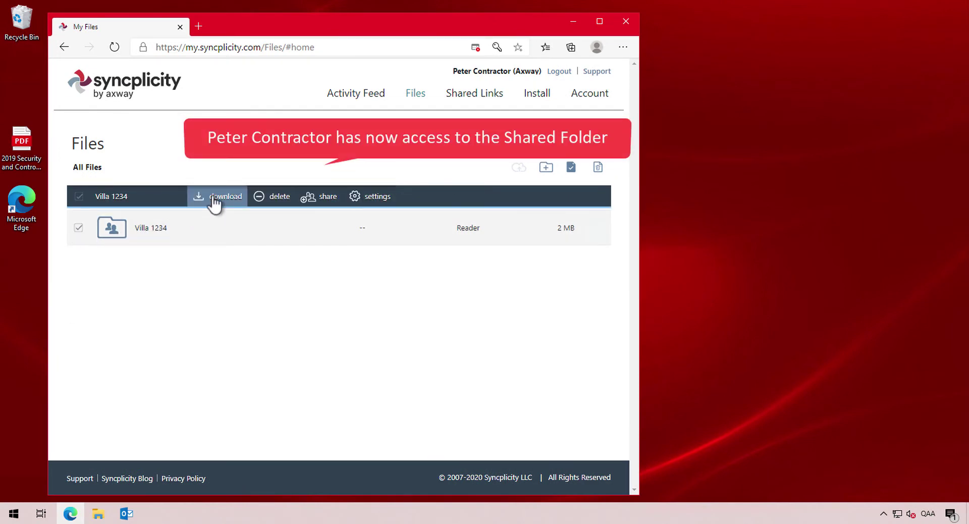
left_click(79, 228)
left_click(112, 228)
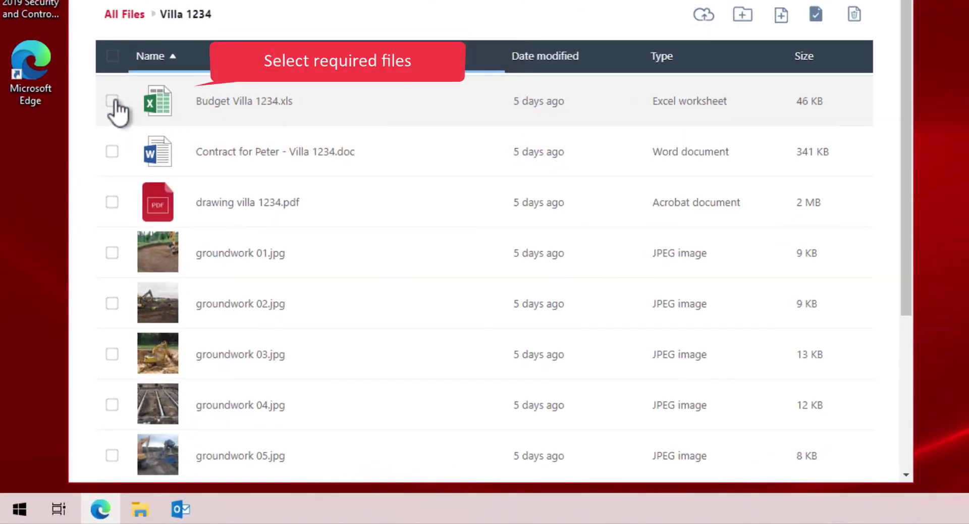
left_click(113, 100)
left_click(113, 151)
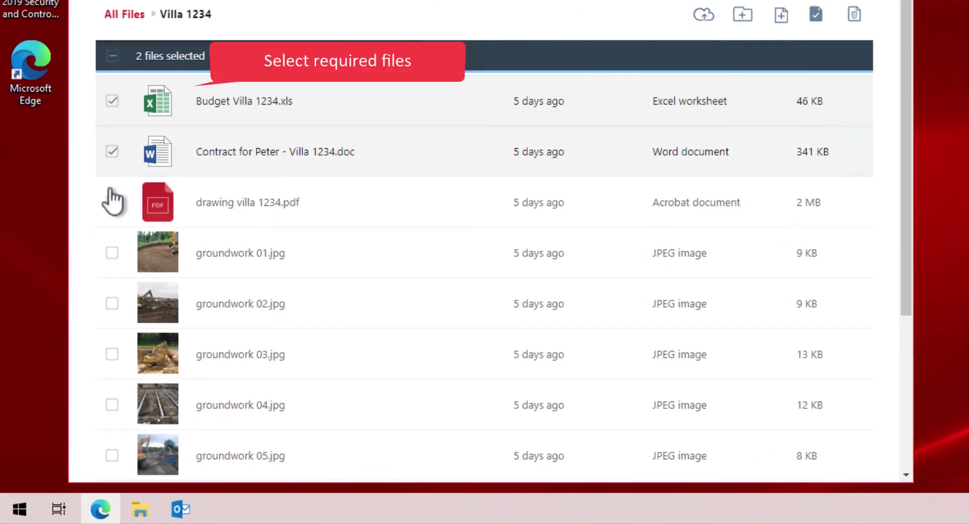
left_click(113, 202)
scroll(119, 212, "down", 4)
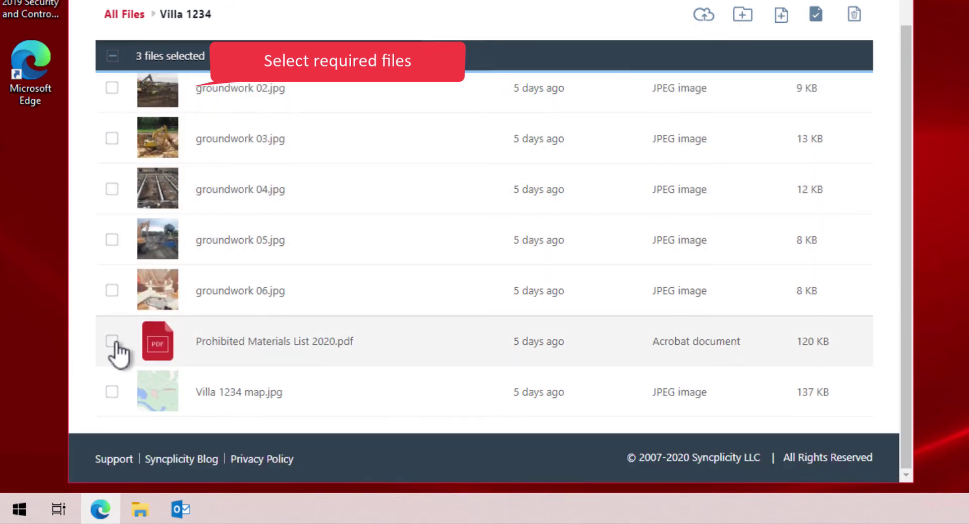
left_click(113, 342)
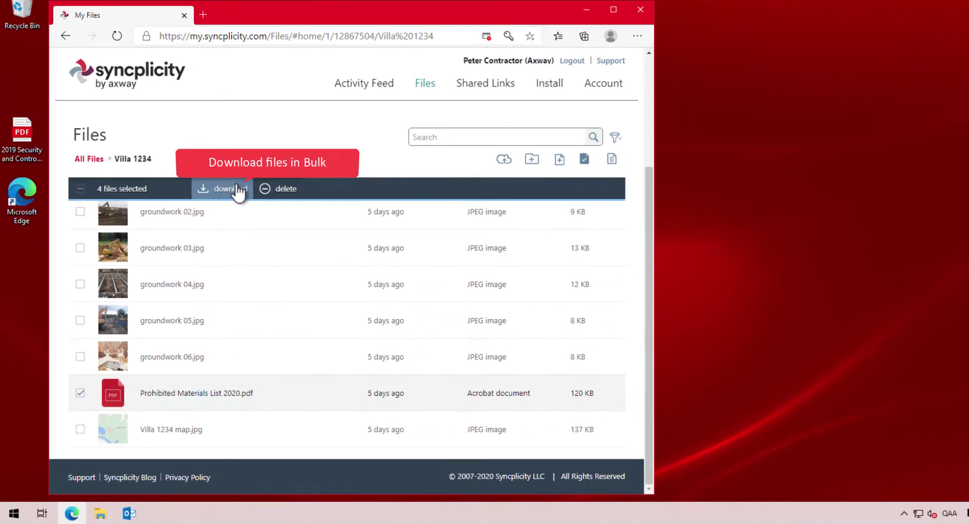
left_click(273, 138)
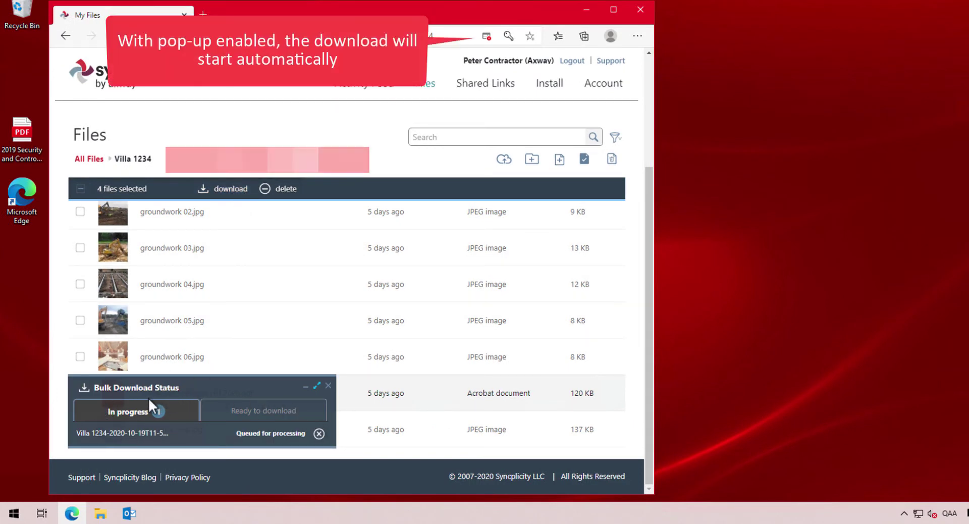
Download the ready Villa 1234 zip and show it in Downloads to view its four files
left_click(217, 411)
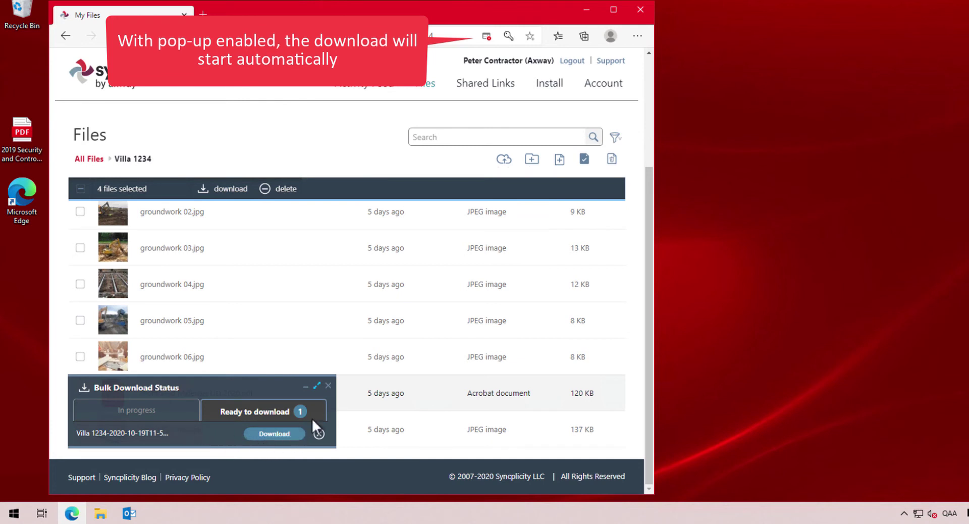
left_click(267, 435)
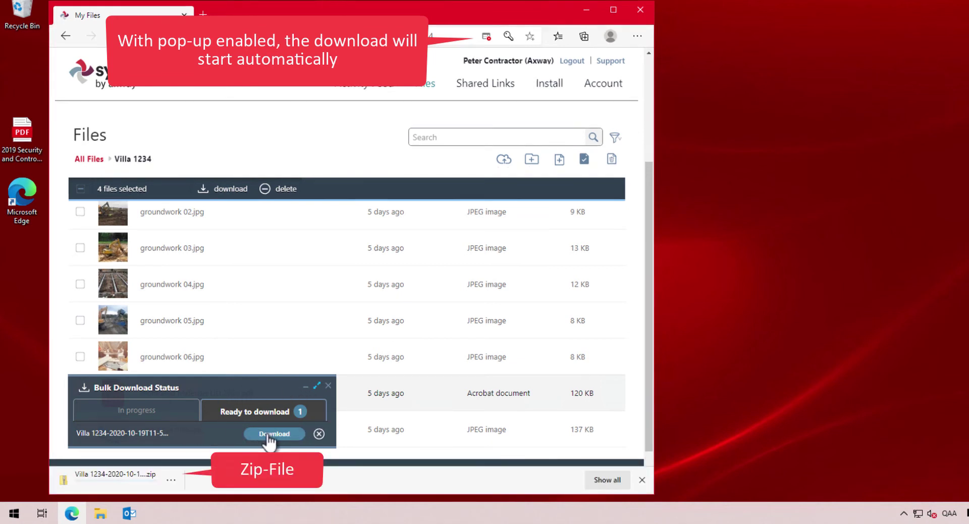
left_click(171, 480)
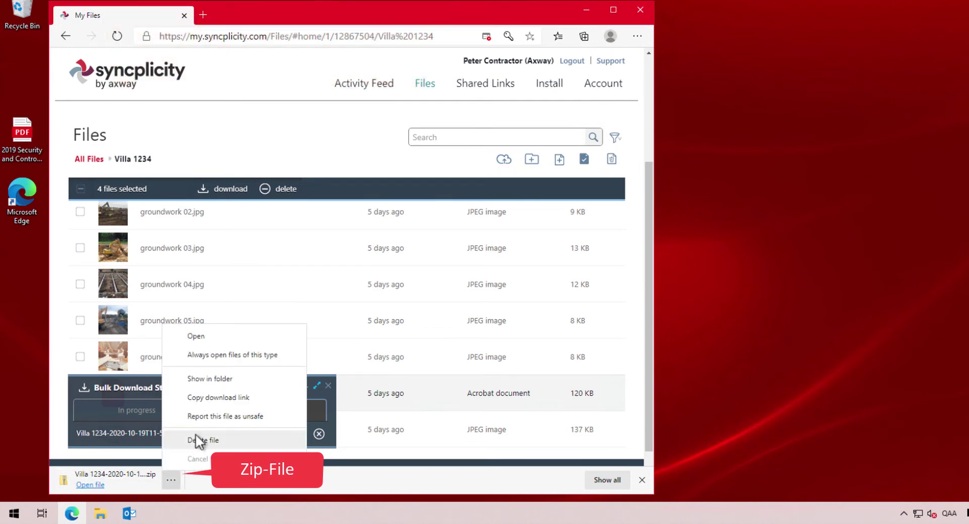
left_click(195, 380)
left_click(585, 9)
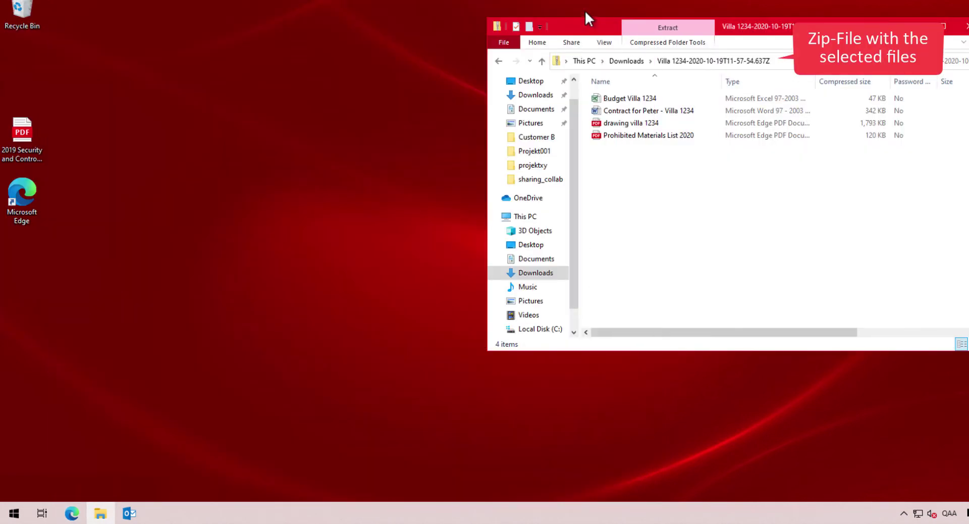
Copy the four zipped documents into the Projekte > Villa 1234 folder and close the zip window
right_click(103, 515)
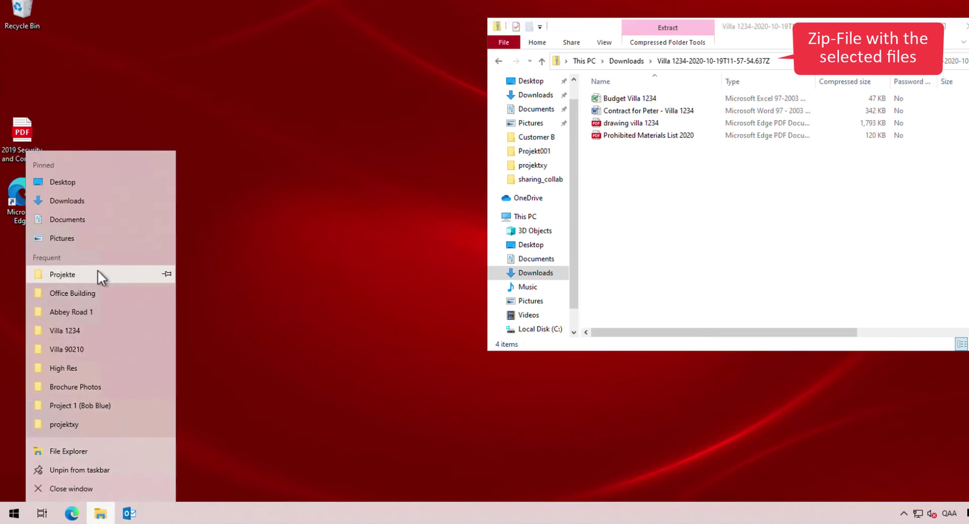
left_click(71, 274)
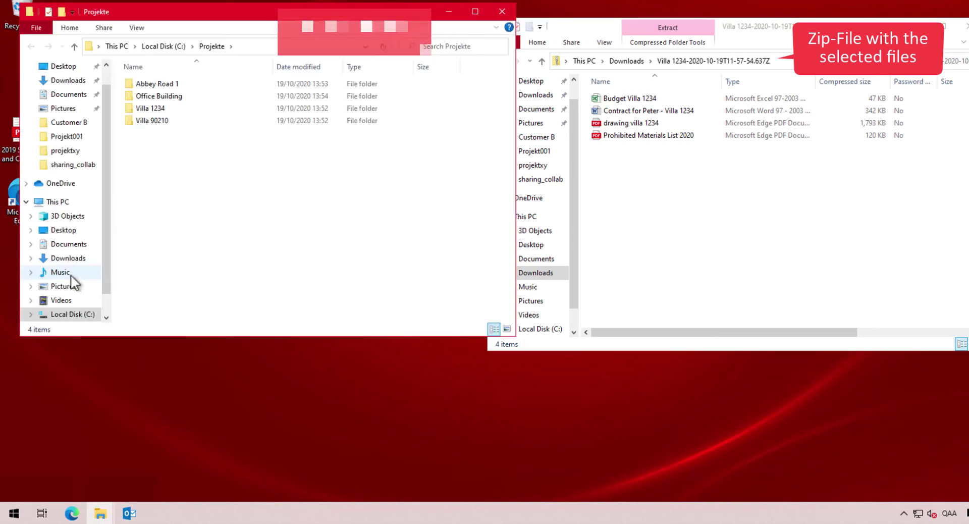
double_click(142, 108)
left_click_drag(637, 218, 199, 163)
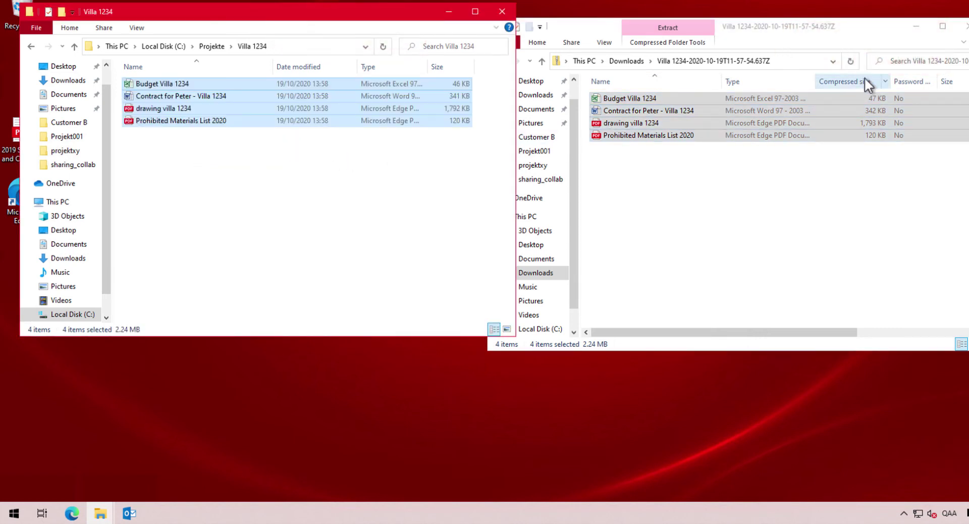
left_click(962, 26)
Create a new folder named Photos in Villa 1234, then switch back to Syncplicity
right_click(127, 148)
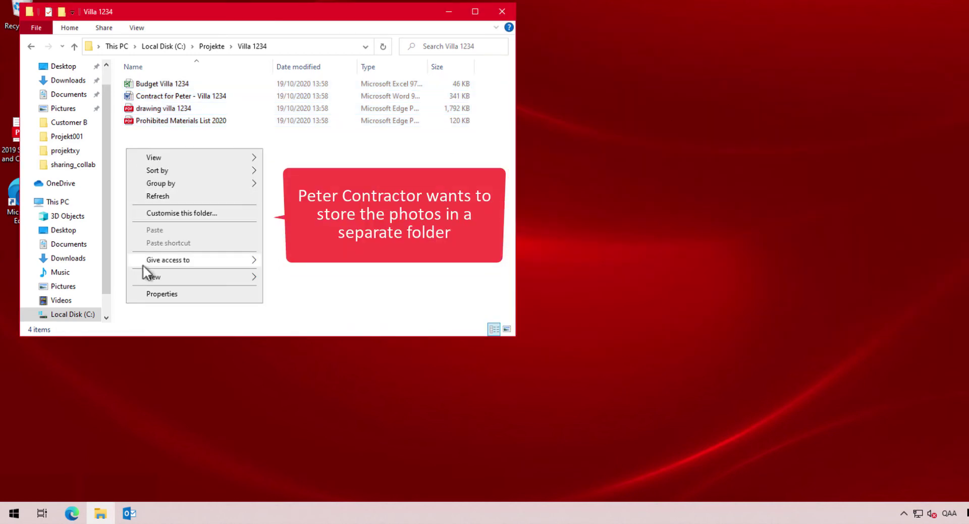
mouse_move(146, 277)
left_click(297, 278)
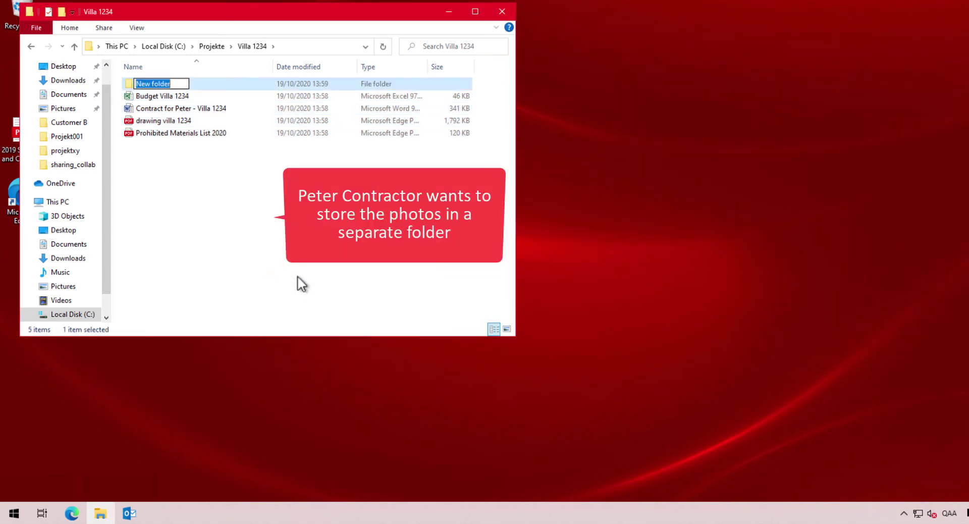
type("Photos")
key("Return")
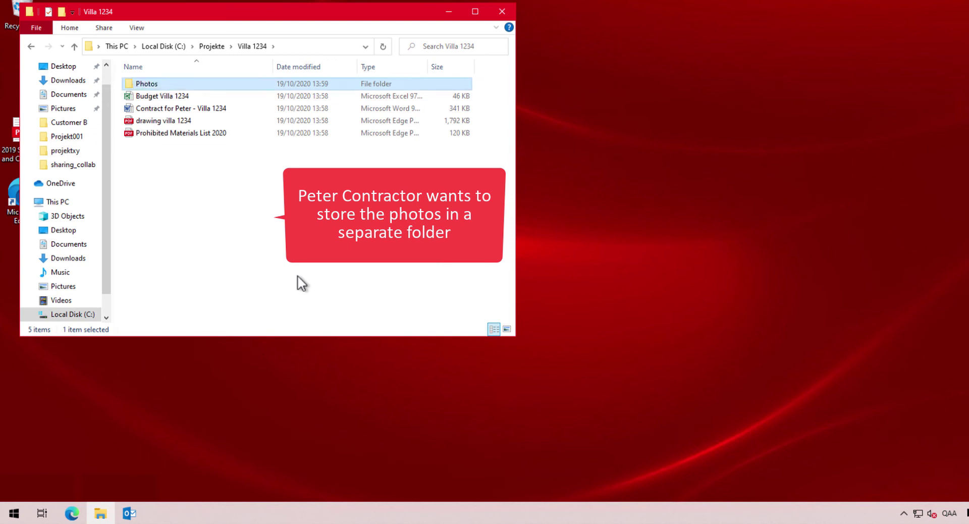
left_click(72, 513)
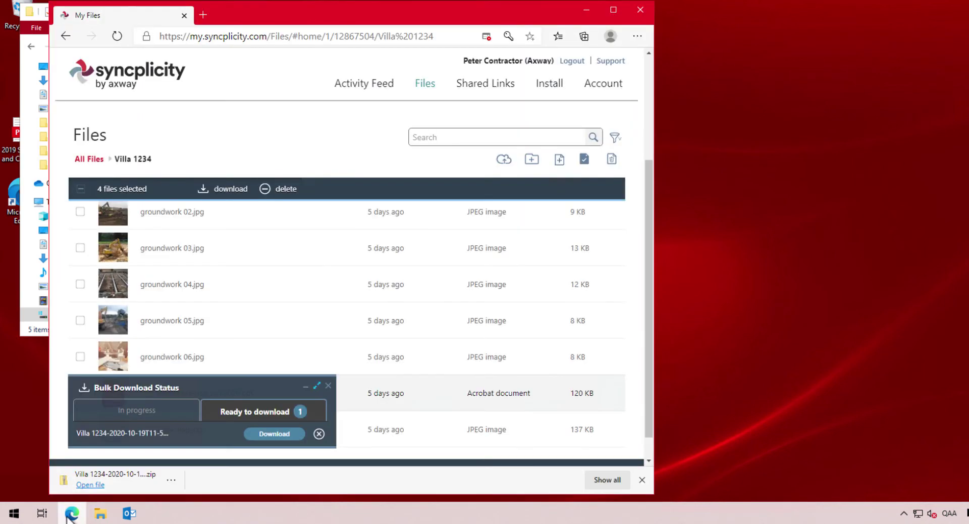
Close the bulk download status panel, clear the previous four-file selection and sort files by type
left_click(328, 385)
scroll(207, 321, "up", 3)
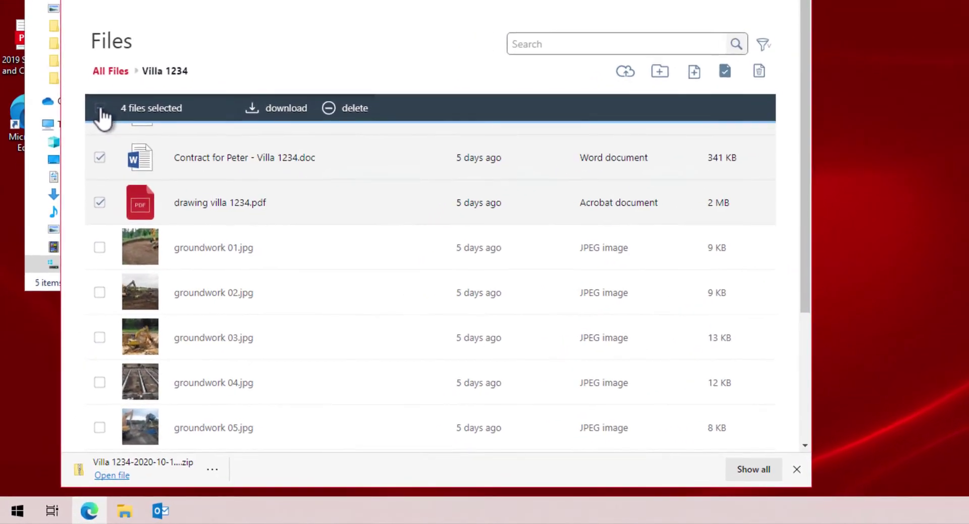
left_click(80, 189)
scroll(134, 192, "up", 1)
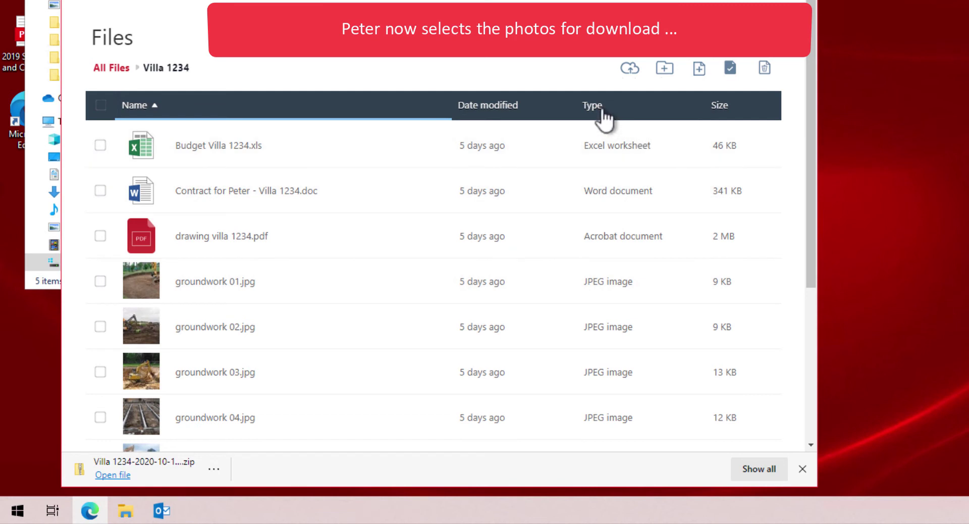
left_click(600, 107)
scroll(603, 108, "down", 3)
scroll(515, 204, "up", 2)
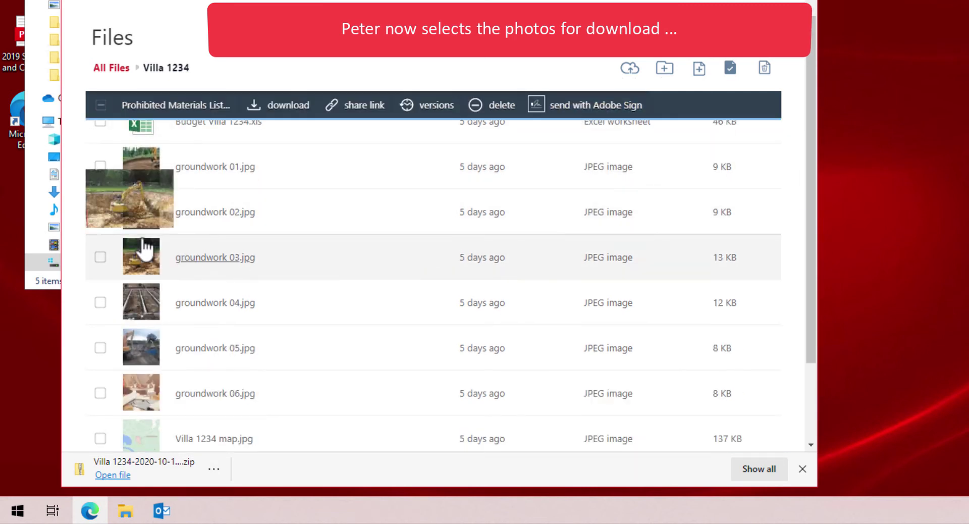
Download groundwork 01–06, the materials list and Villa 1234 map.jpg as a second zip, then open it
left_click(102, 168)
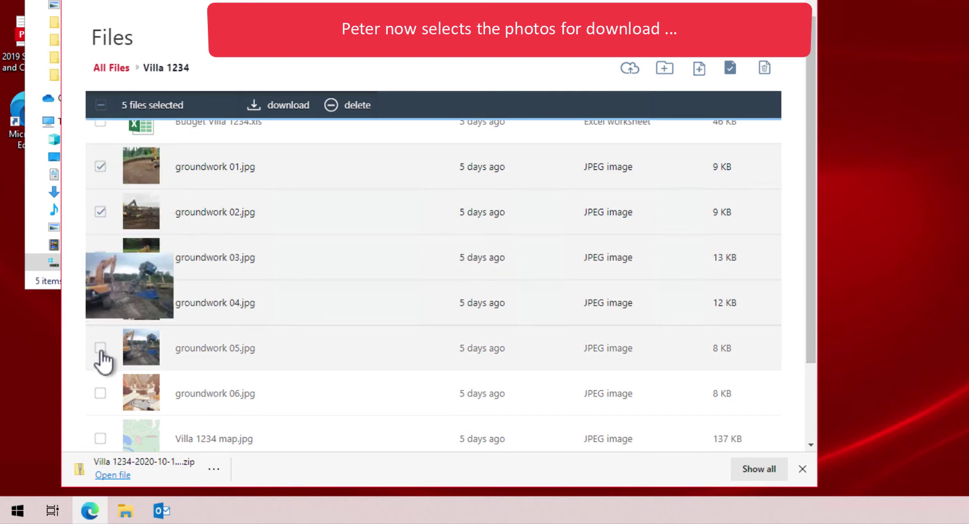
left_click(101, 394)
left_click(101, 437)
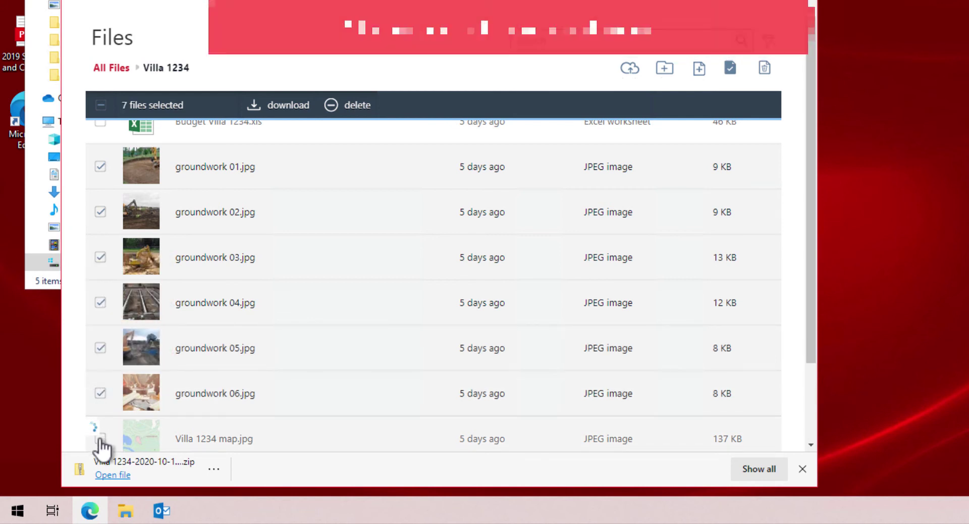
left_click(290, 109)
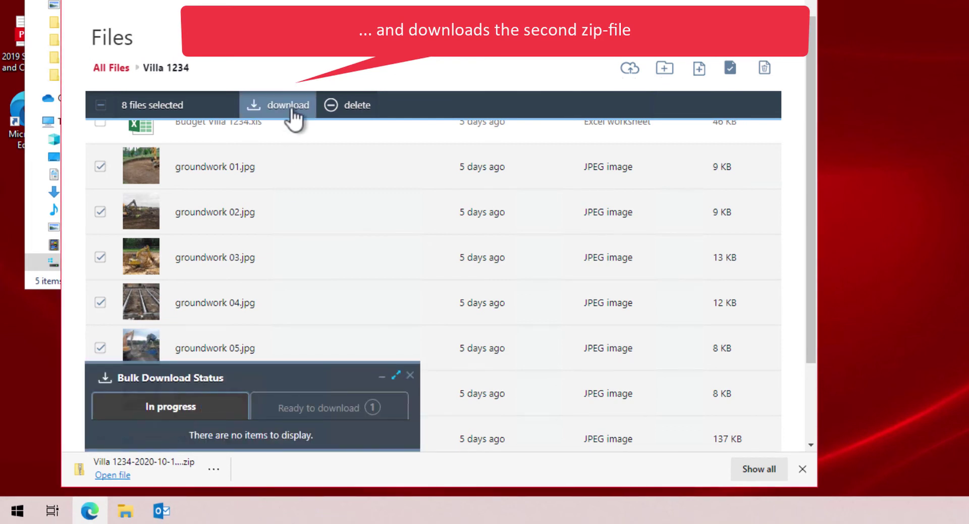
left_click(340, 413)
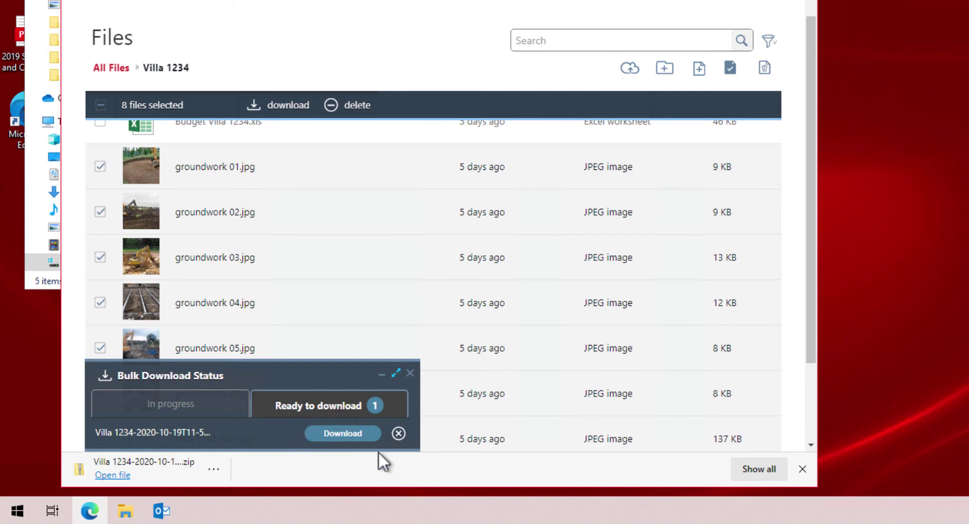
left_click(357, 434)
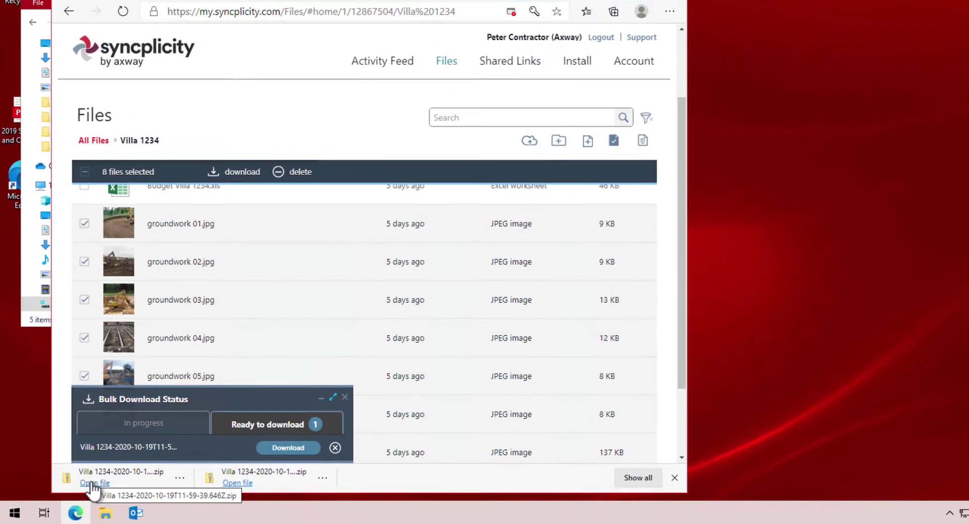
left_click(112, 475)
Copy all eight zipped files into the Photos folder, show them as large icons, and open groundwork 01.jpg
left_click(574, 21)
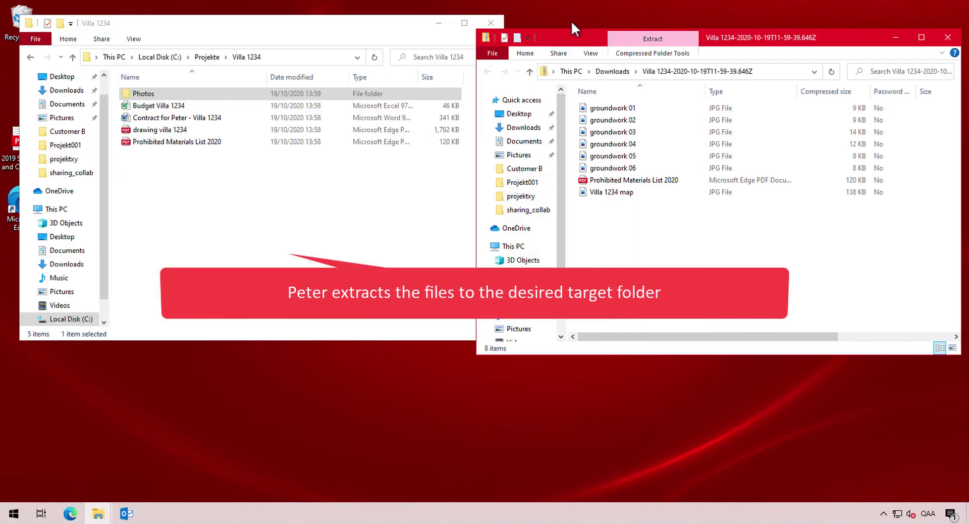
double_click(146, 96)
left_click_drag(678, 248, 214, 188)
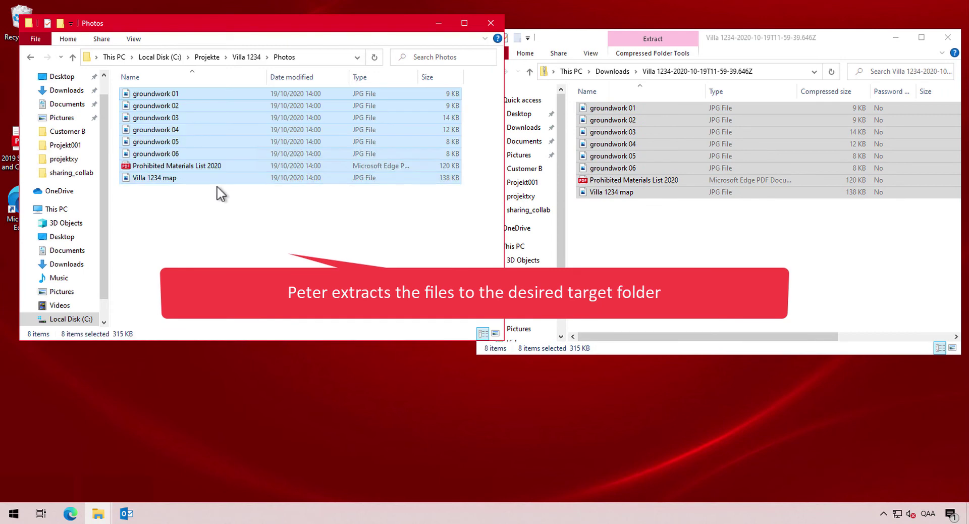
left_click(494, 334)
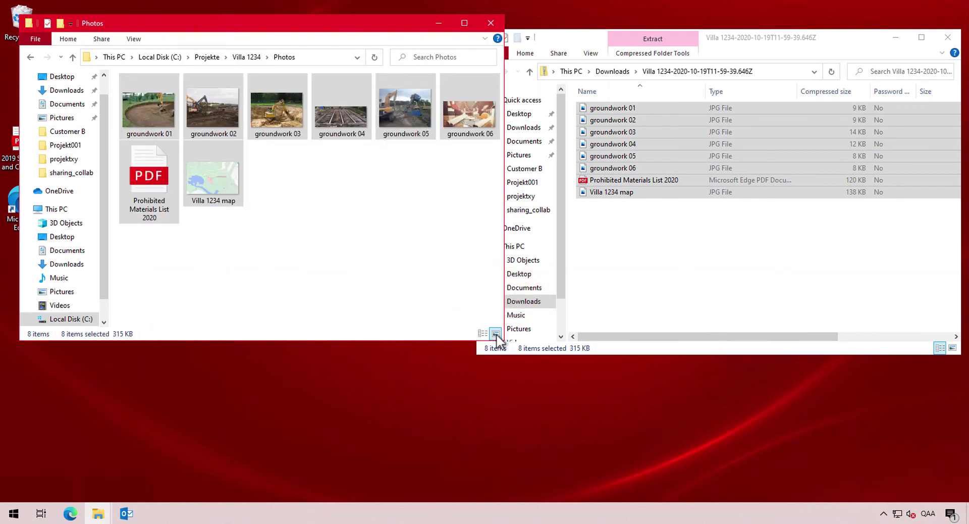
double_click(150, 128)
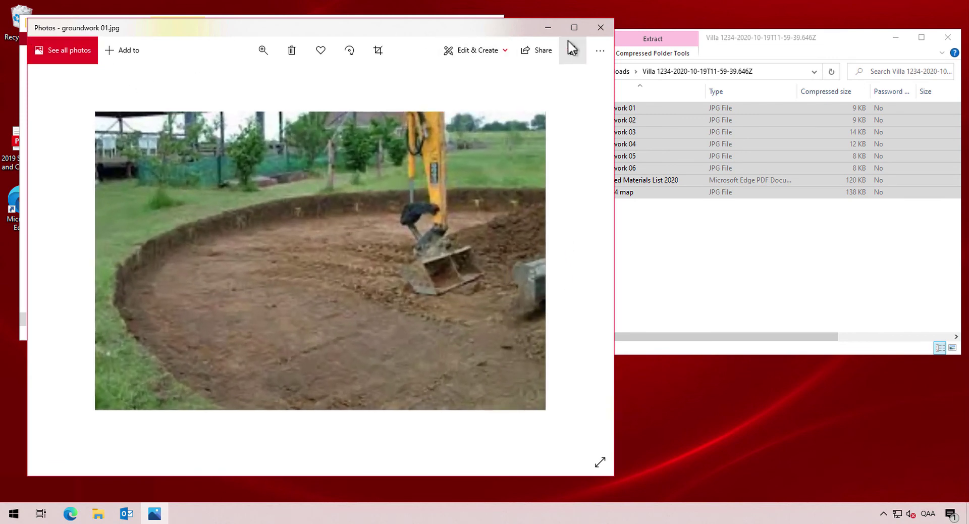
Close groundwork 01, view groundwork 02.jpg in Windows Photos, then close that viewer too
left_click(601, 27)
double_click(220, 109)
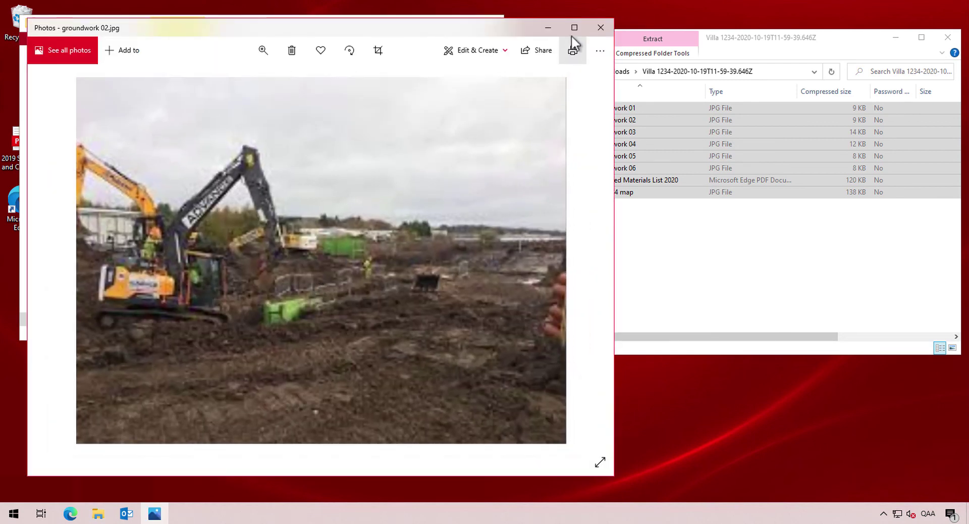
left_click(600, 28)
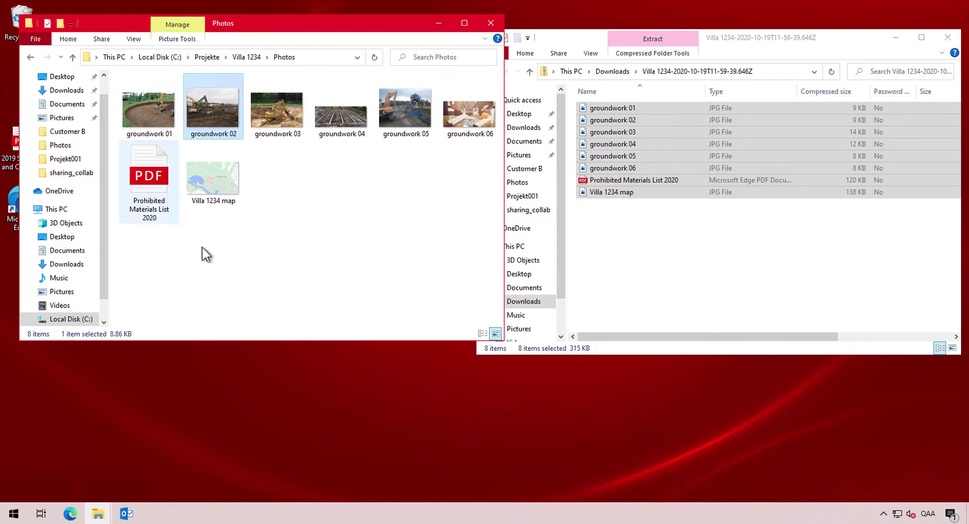
Deselect groundwork 02 and go up to Villa 1234 via the address bar breadcrumb
left_click(248, 262)
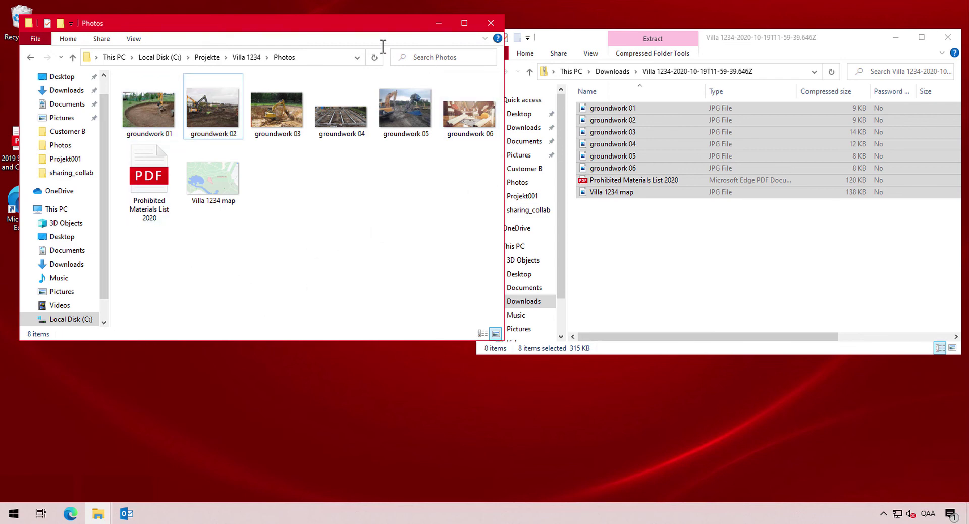
left_click(245, 57)
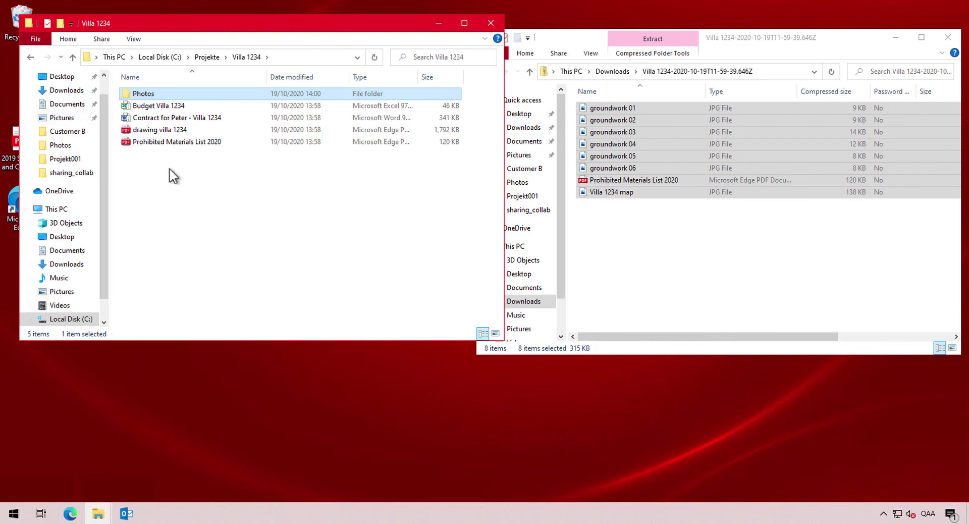